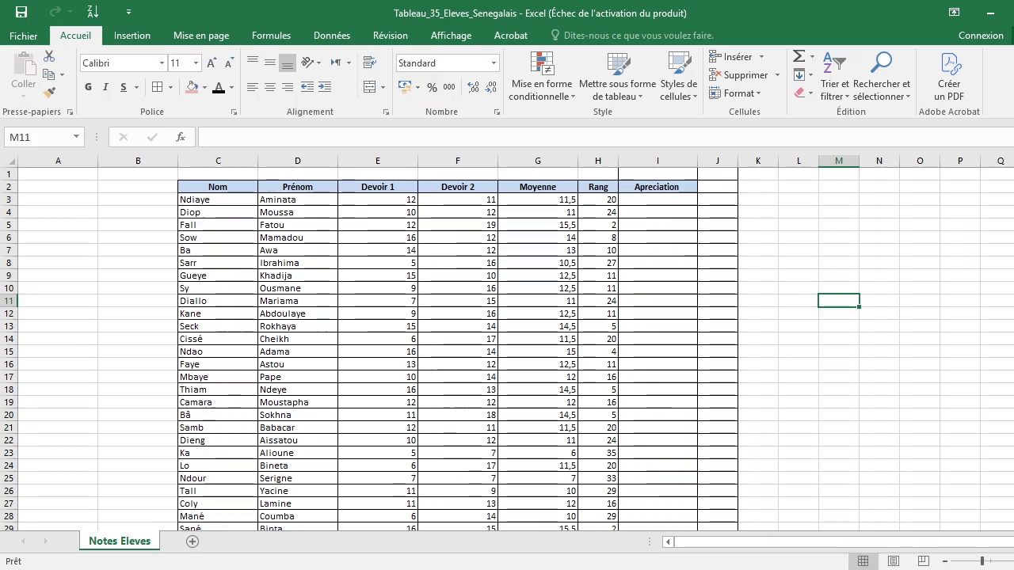
Step: Start an SI formula in cell I3 of the Apreciation column with the logical test G3>=18
mouse_move(1013, 254)
mouse_down()
mouse_move(1013, 349)
mouse_move(1013, 252)
mouse_up()
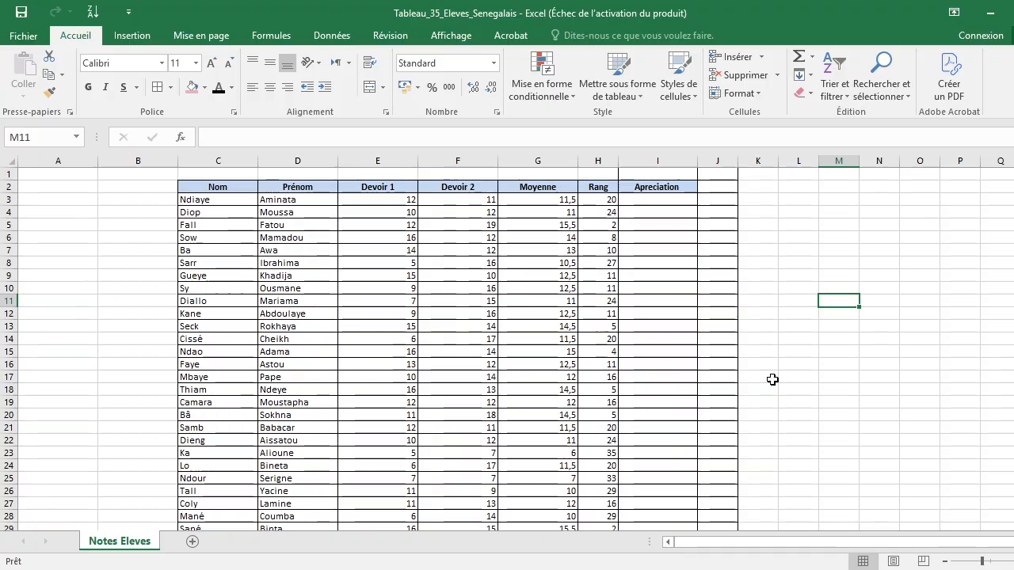
click(638, 200)
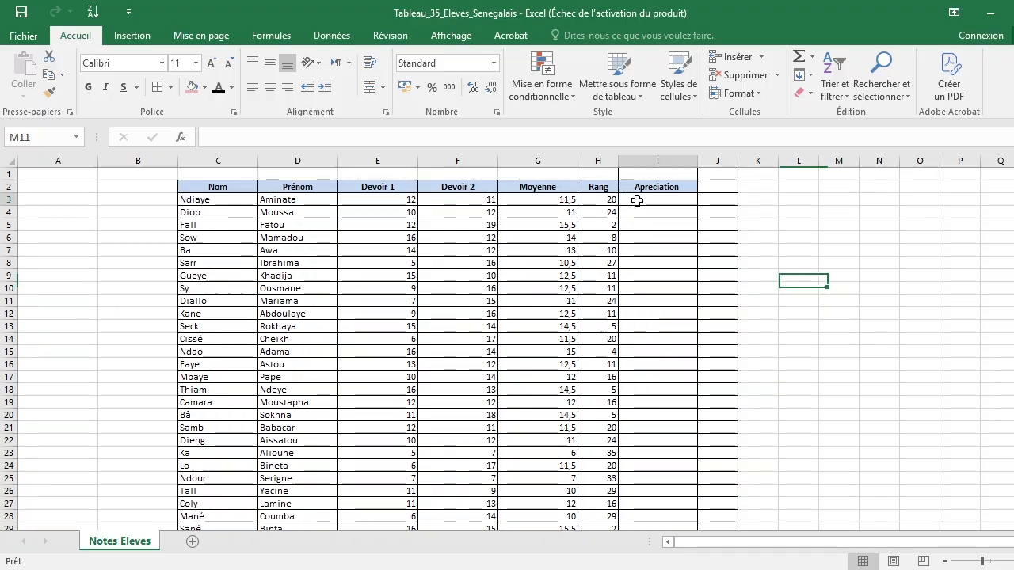
scroll(507, 343, up, 2)
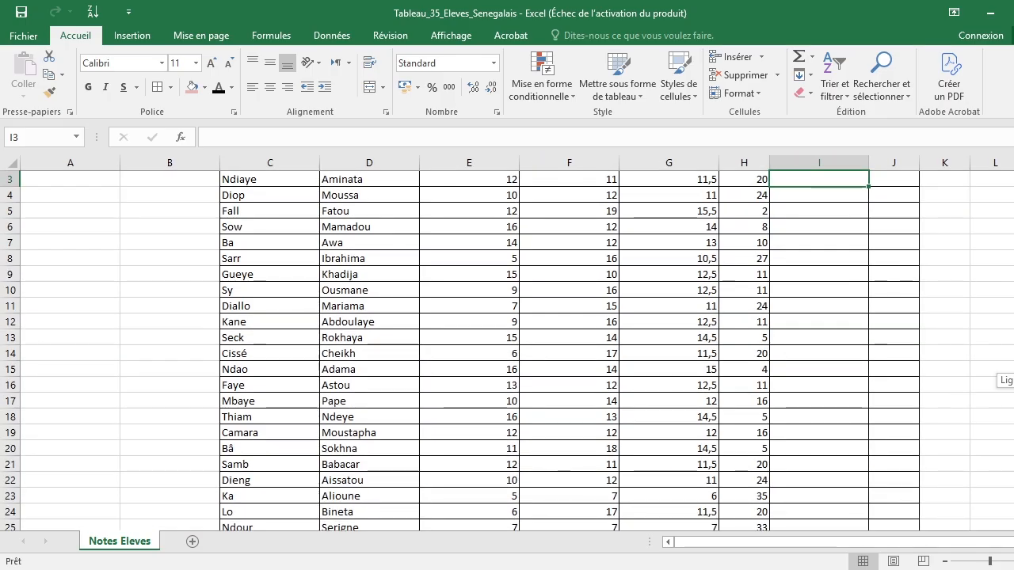
scroll(507, 343, up, 1)
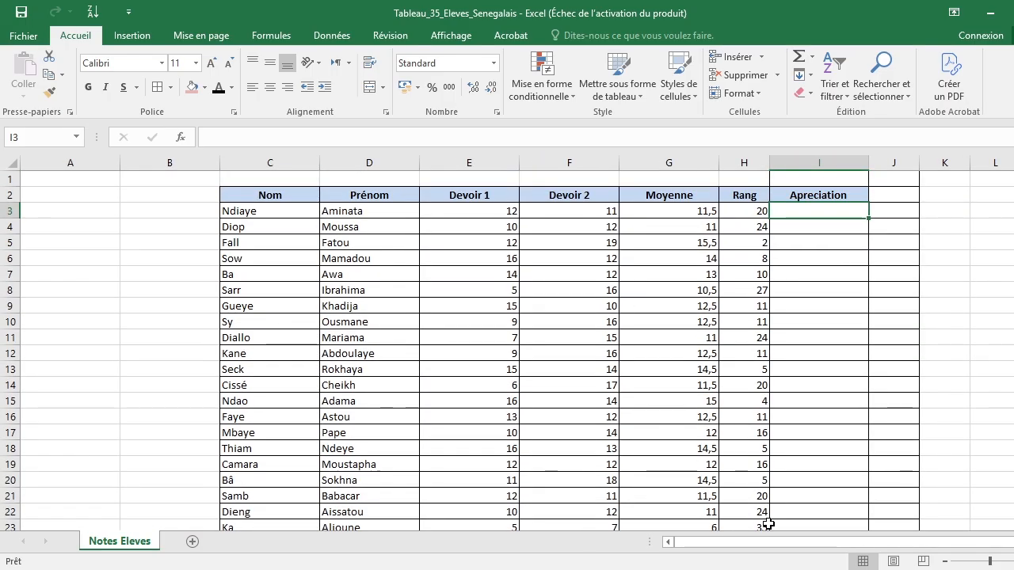
drag(781, 545, 809, 545)
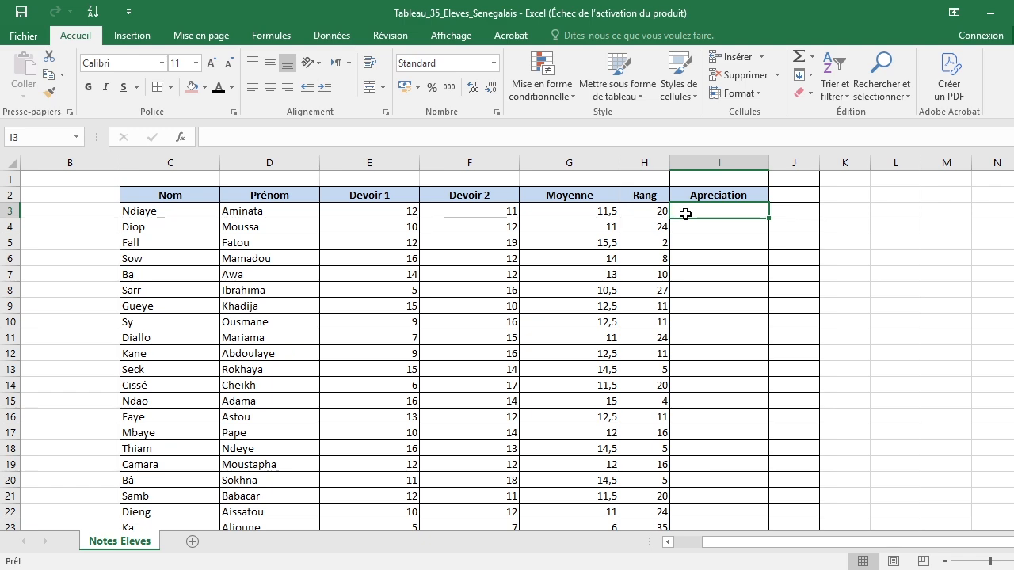
text(=)
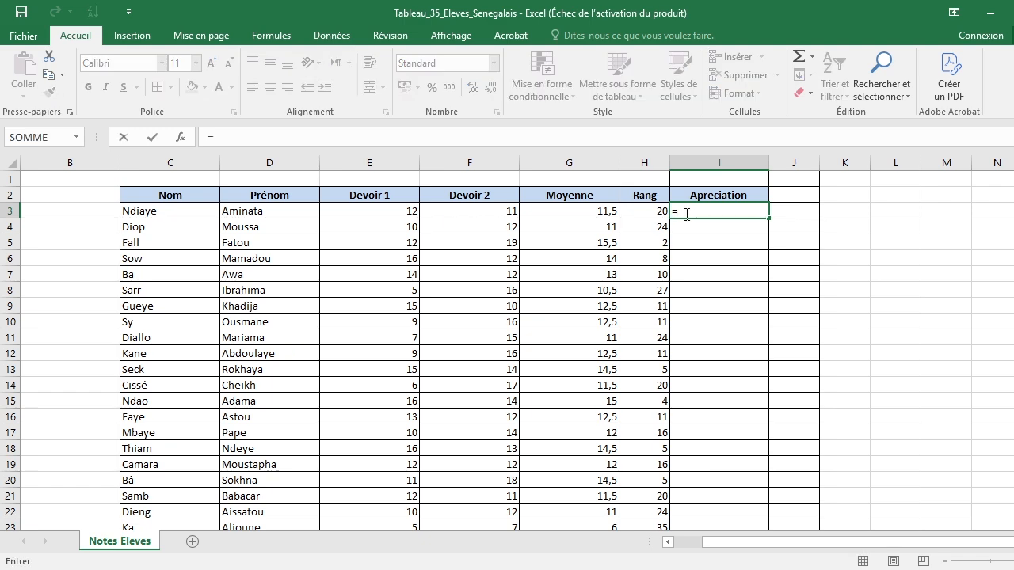
text(si)
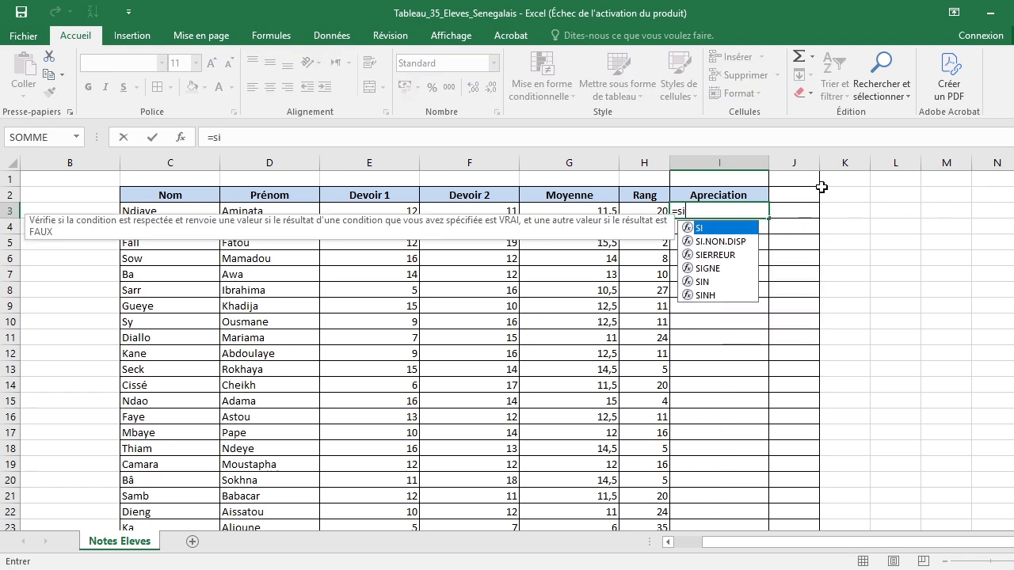
double_click(715, 232)
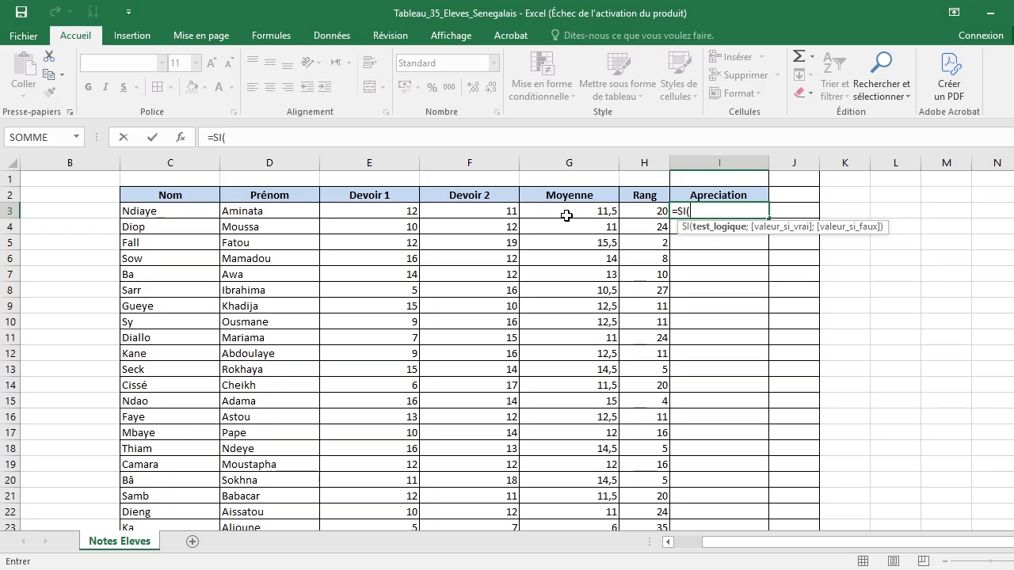
click(566, 216)
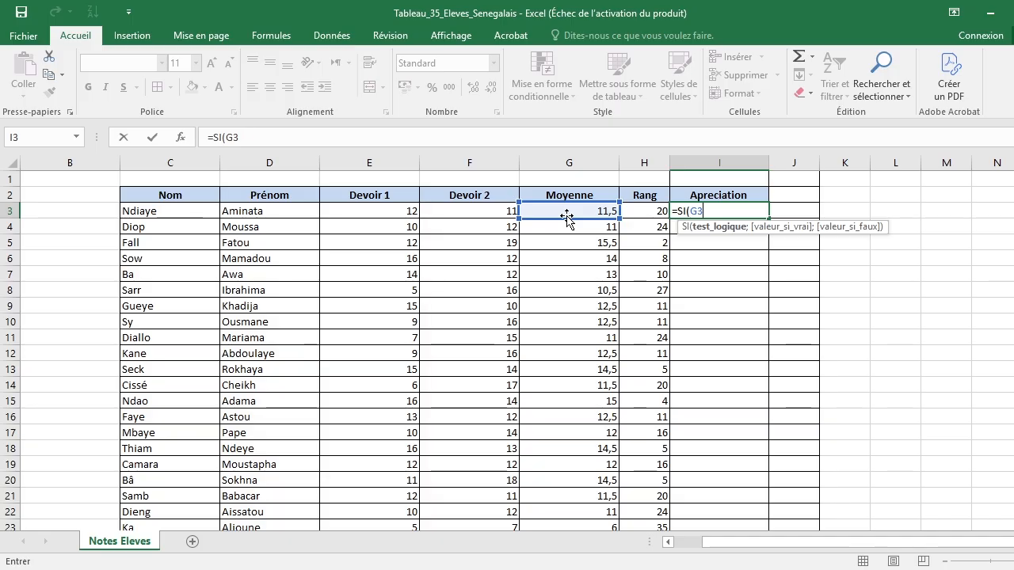
text(>=)
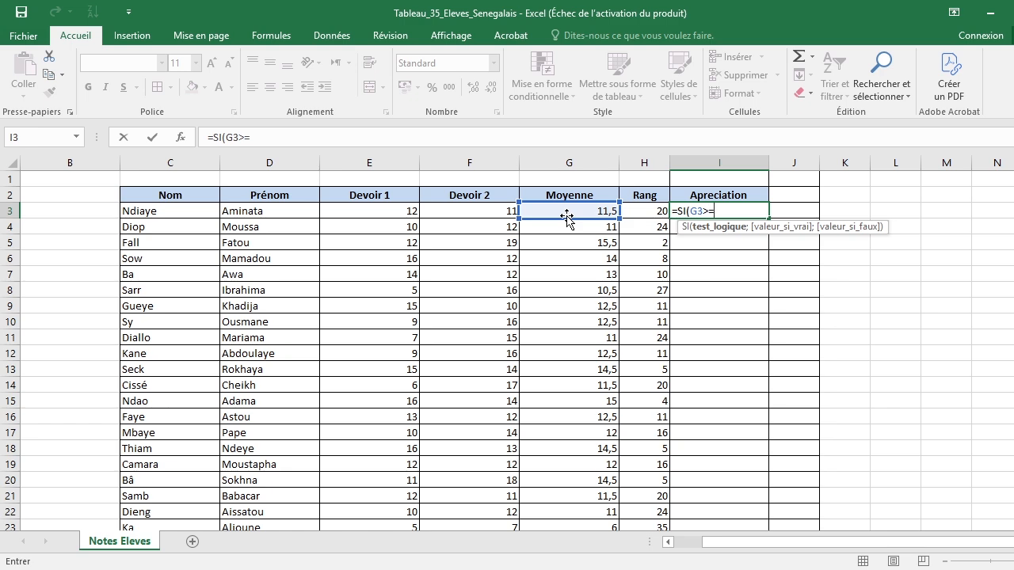
text(18)
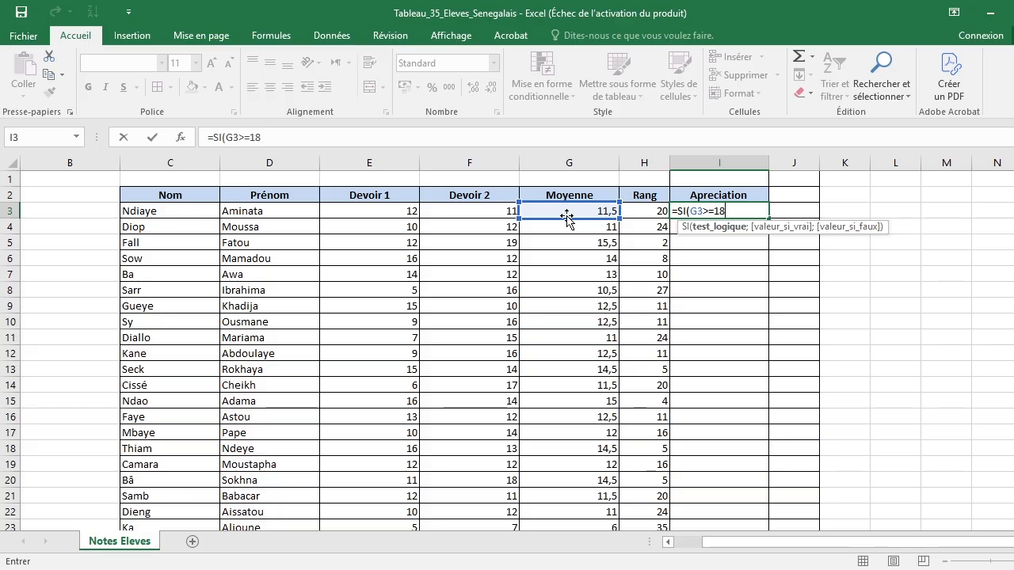
text(;)
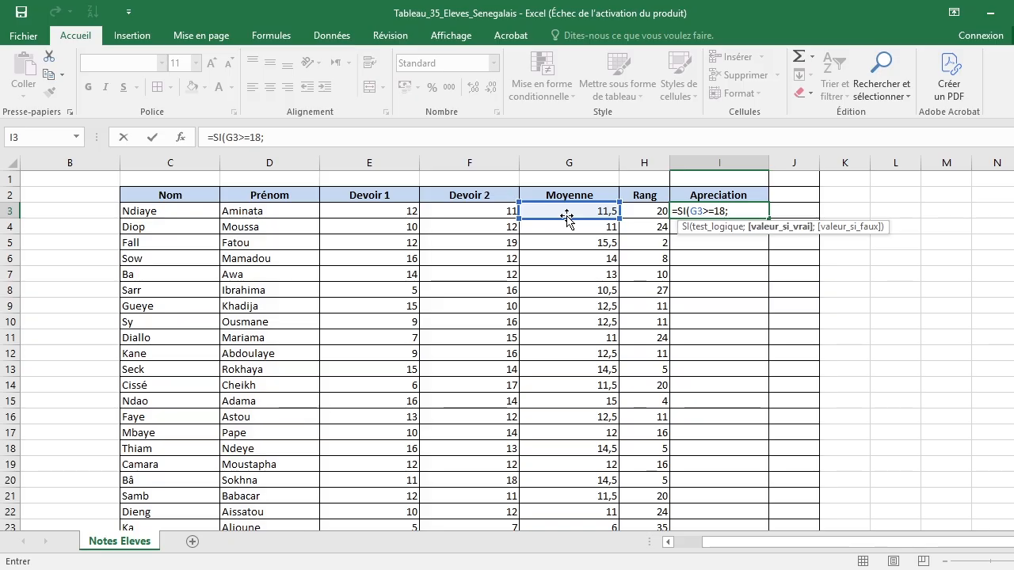
Step: Enter "Très Bien" as the value-if-true argument of the SI formula in I3
text("t)
key(BackSpace)
key(Caps_Lock)
text(T)
key(Caps_Lock)
text(r)
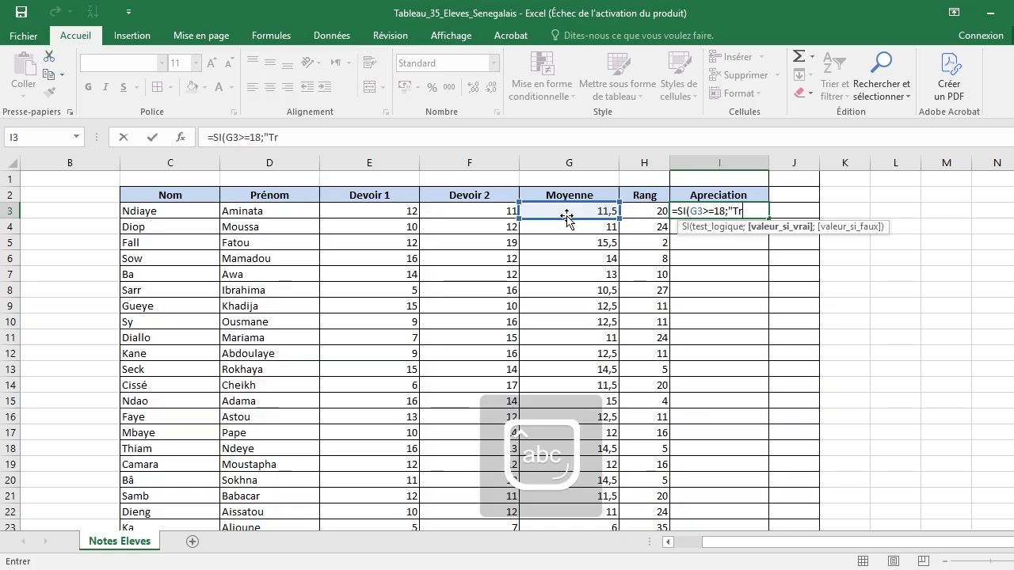
text(ès B)
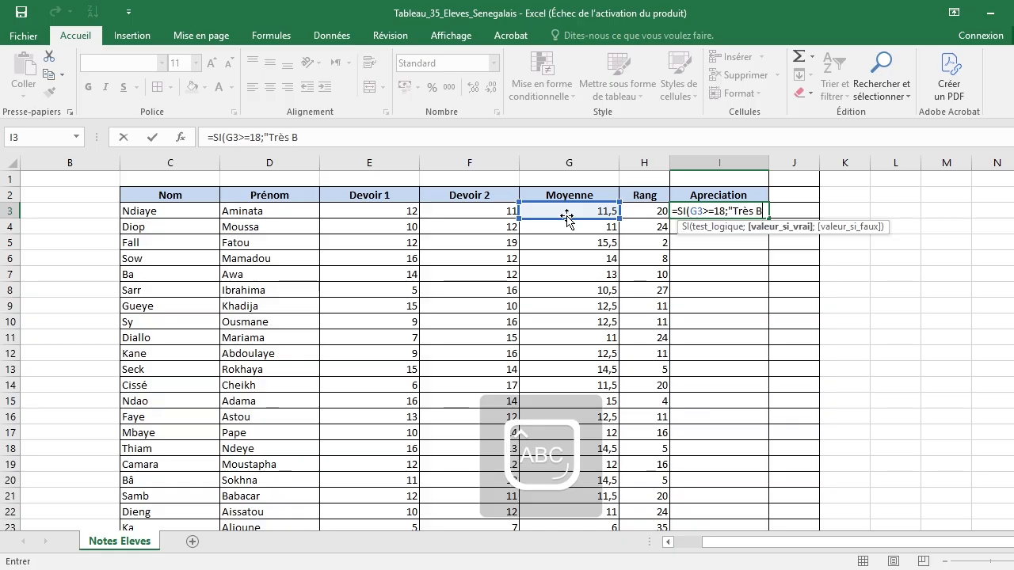
text(ieb)
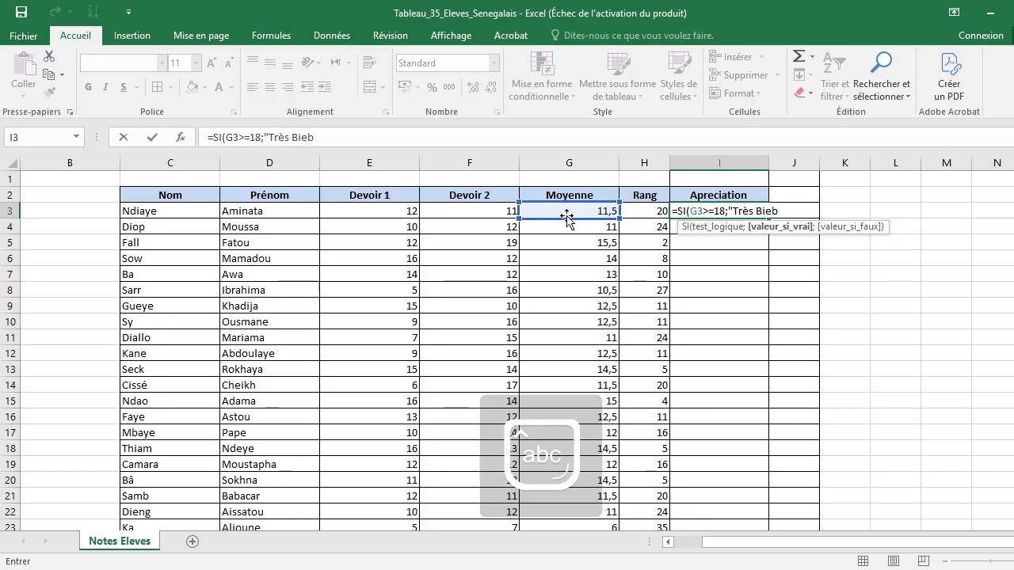
key(BackSpace)
text(n")
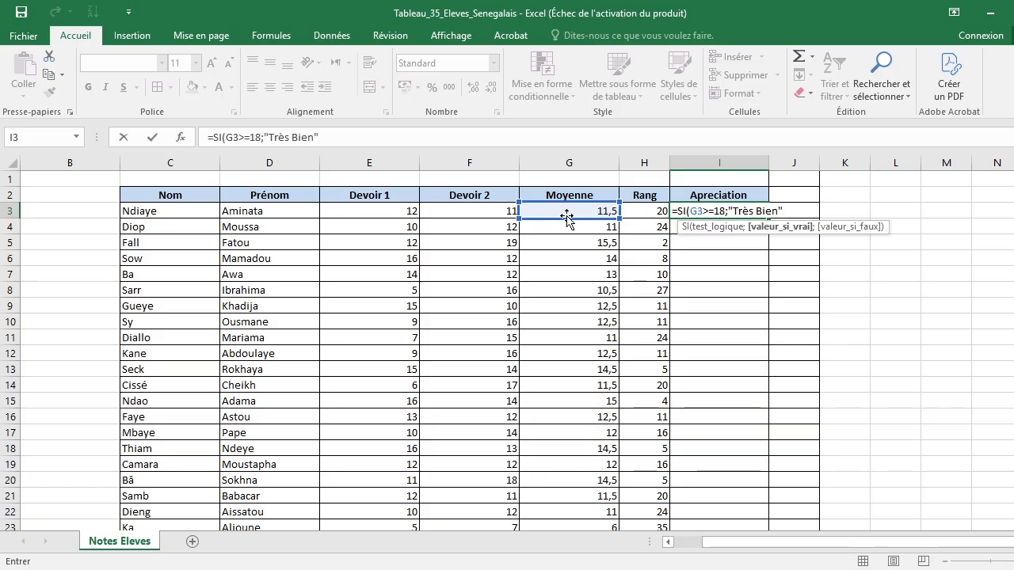
text(;)
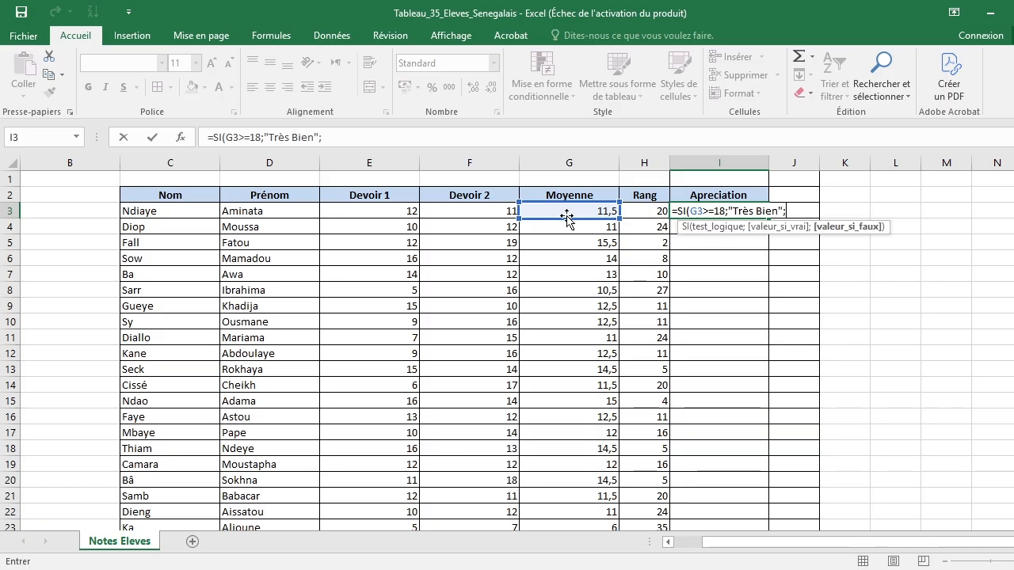
Step: Nest a second SI with the test >=14 returning "Bien", and open a third SI as its value-if-false argument
text(si)
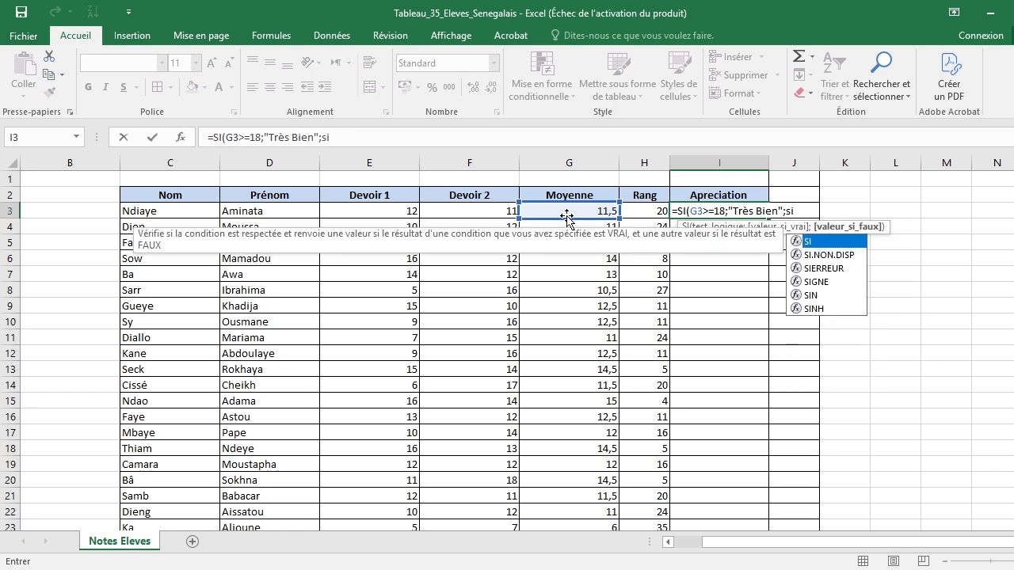
double_click(837, 240)
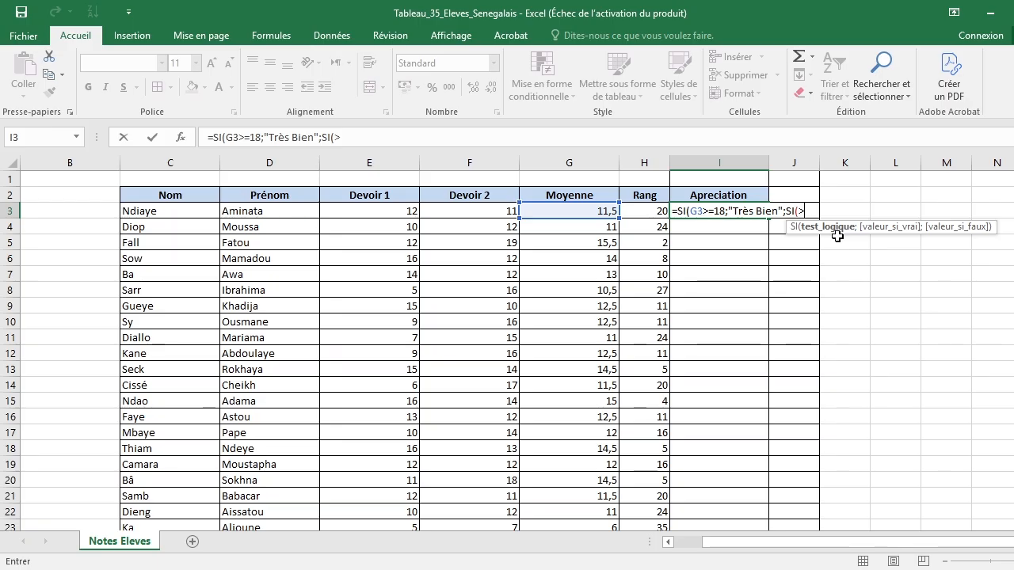
text(>=14;)
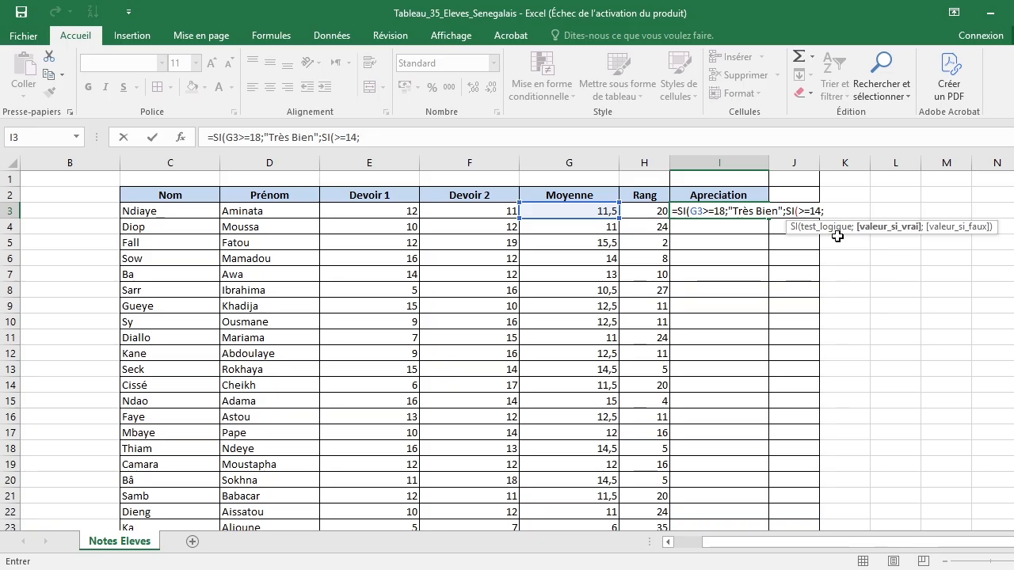
text(")
text(Bie)
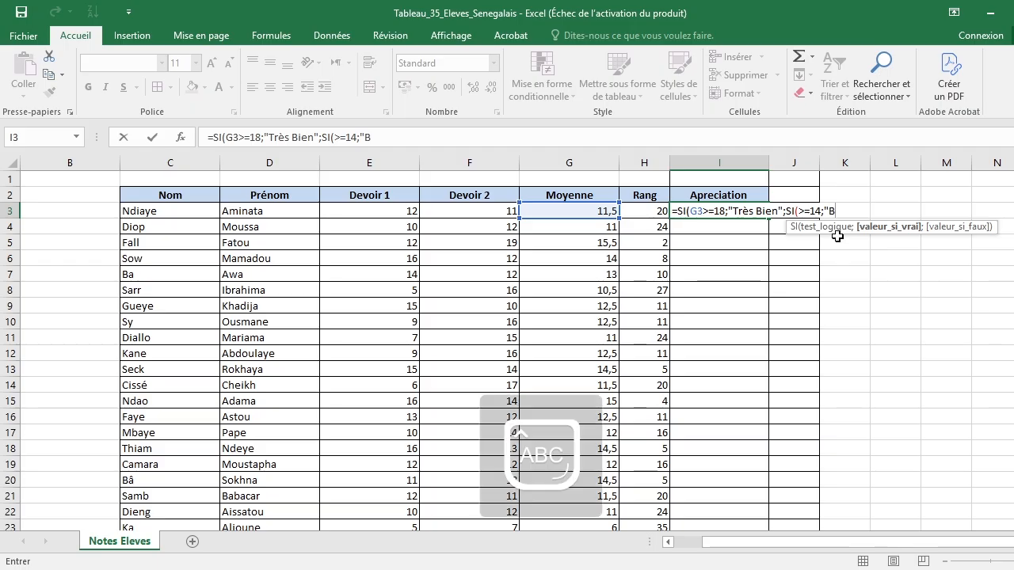
text(n)
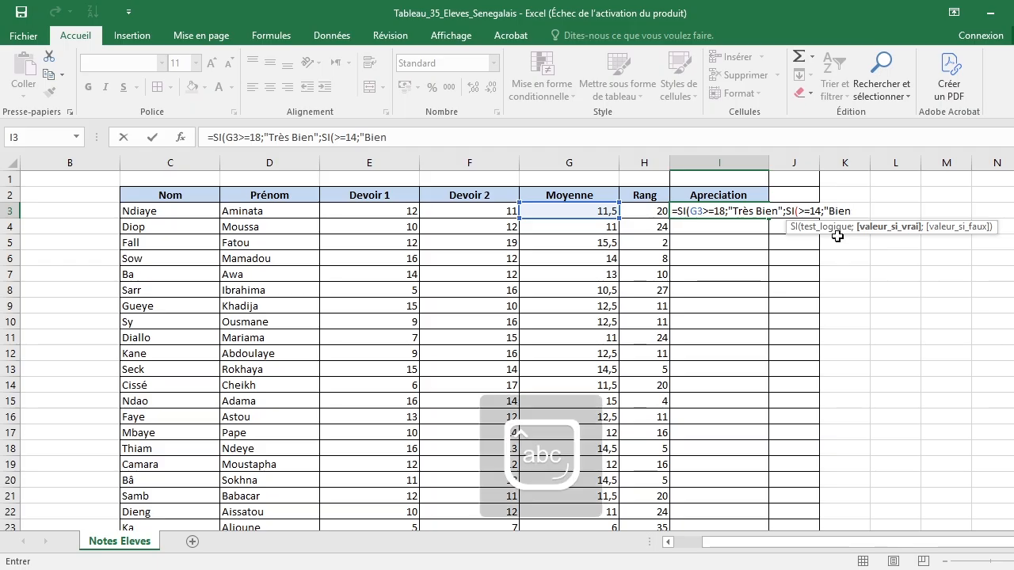
text(")
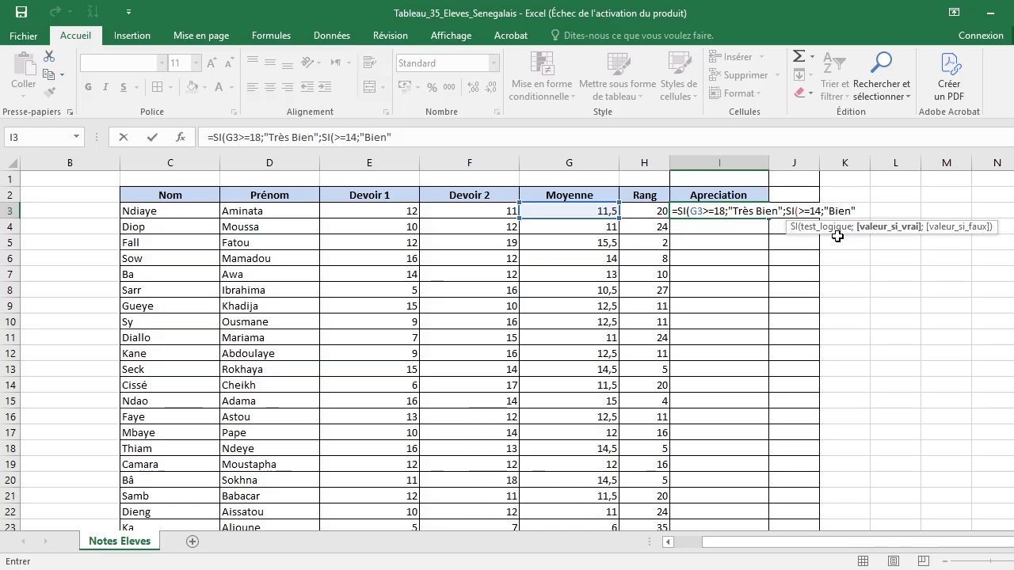
text(,)
key(BackSpace)
text(;)
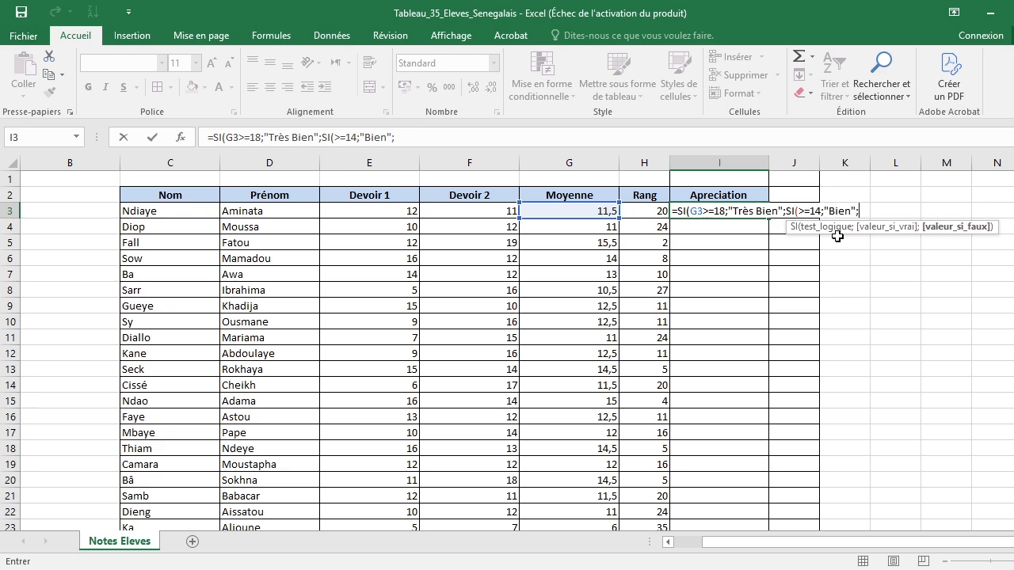
text(si)
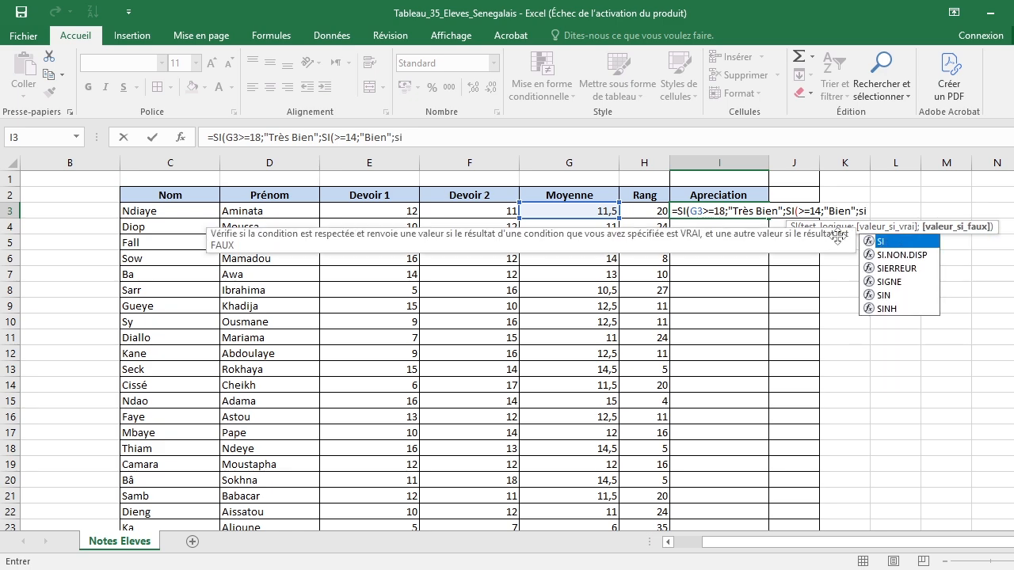
double_click(892, 241)
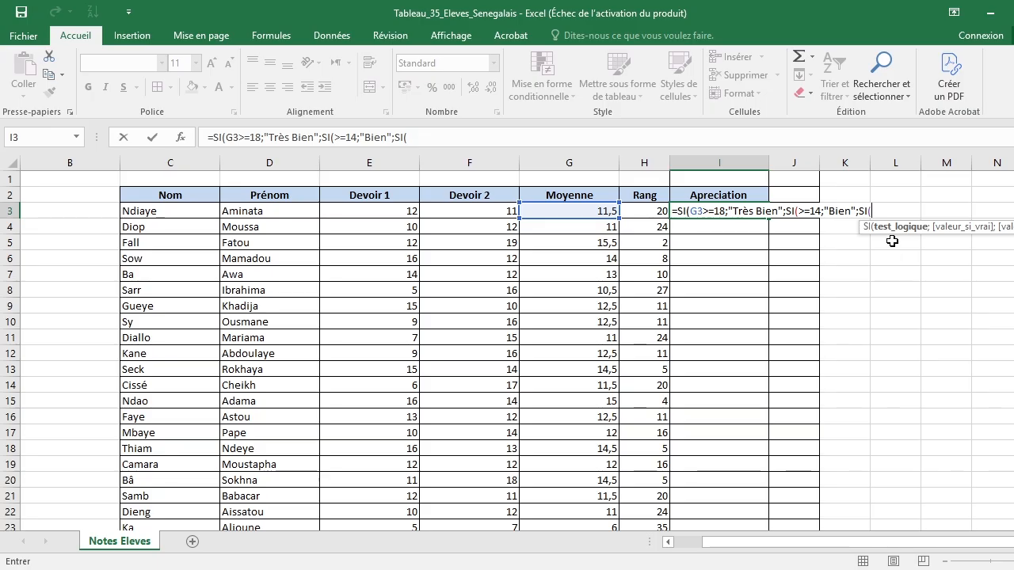
Step: Erase the whole unfinished SI formula from cell I3 and leave the cell empty
key(BackSpace)
key(BackSpace)
key(BackSpace)
key(BackSpace)
key(BackSpace)
key(BackSpace)
key(BackSpace)
key(BackSpace)
key(BackSpace)
key(BackSpace)
key(BackSpace)
key(BackSpace)
key(BackSpace)
key(BackSpace)
key(BackSpace)
key(BackSpace)
key(BackSpace)
key(BackSpace)
key(BackSpace)
key(BackSpace)
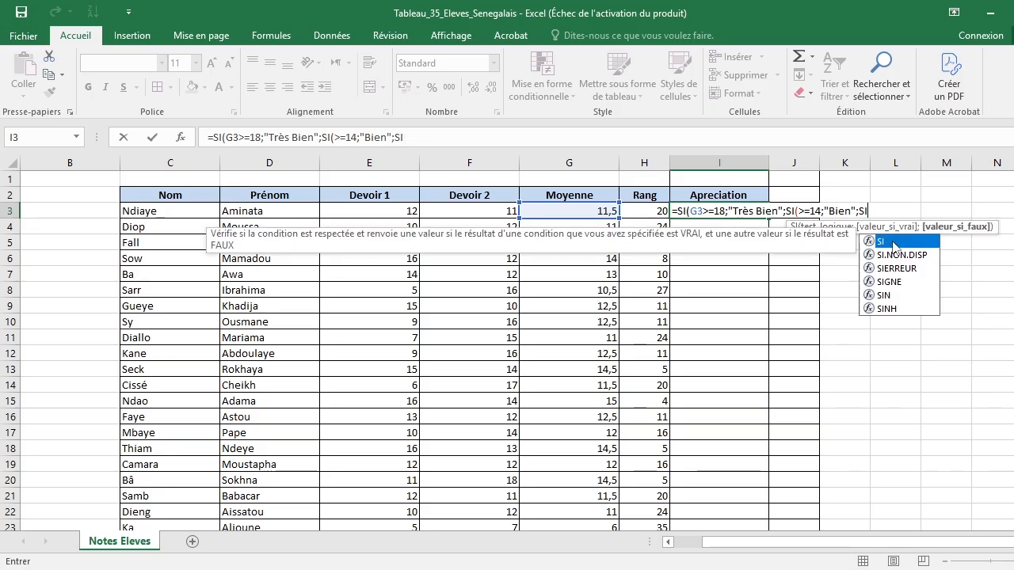
key(BackSpace)
key(BackSpace)
key(BackSpace)
key(BackSpace)
key(BackSpace)
key(BackSpace)
key(BackSpace)
key(BackSpace)
key(BackSpace)
key(BackSpace)
key(BackSpace)
key(Escape)
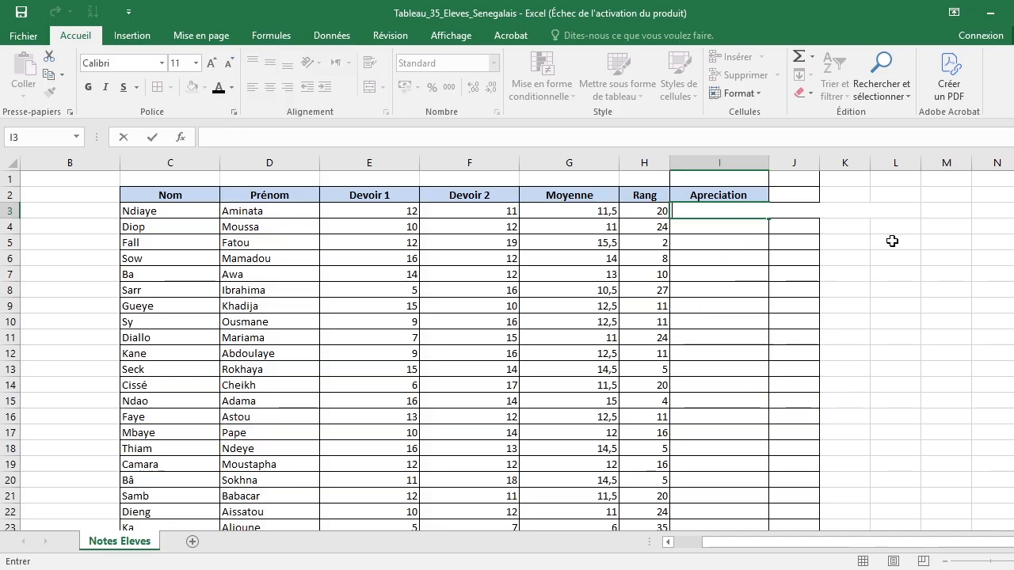
click(874, 238)
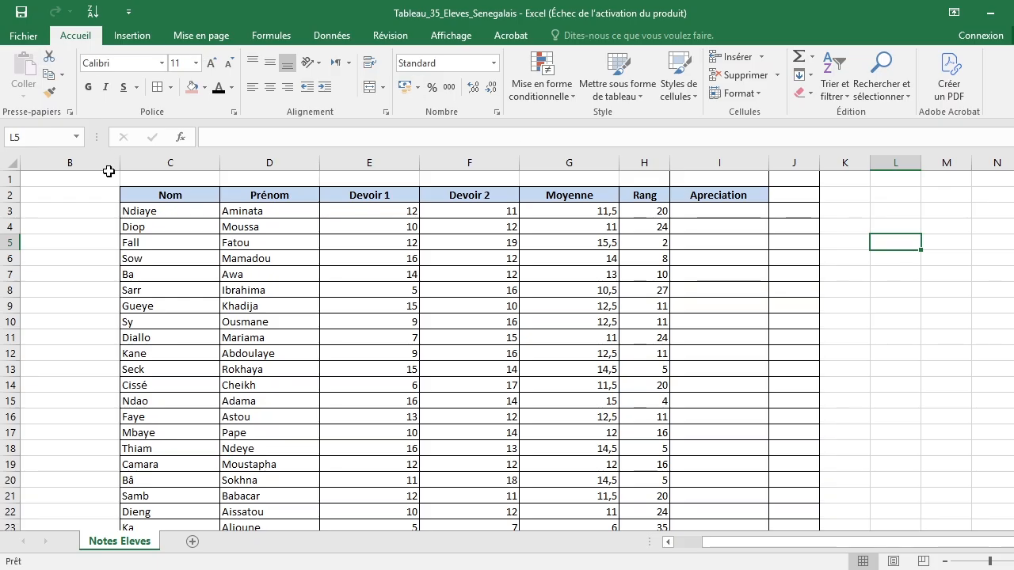
drag(1013, 270, 1013, 182)
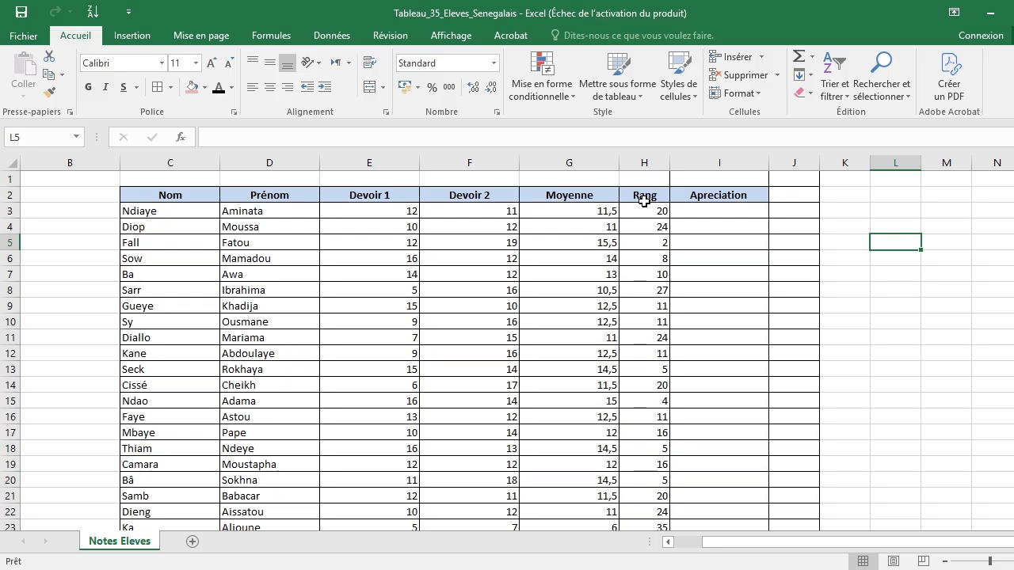
double_click(735, 215)
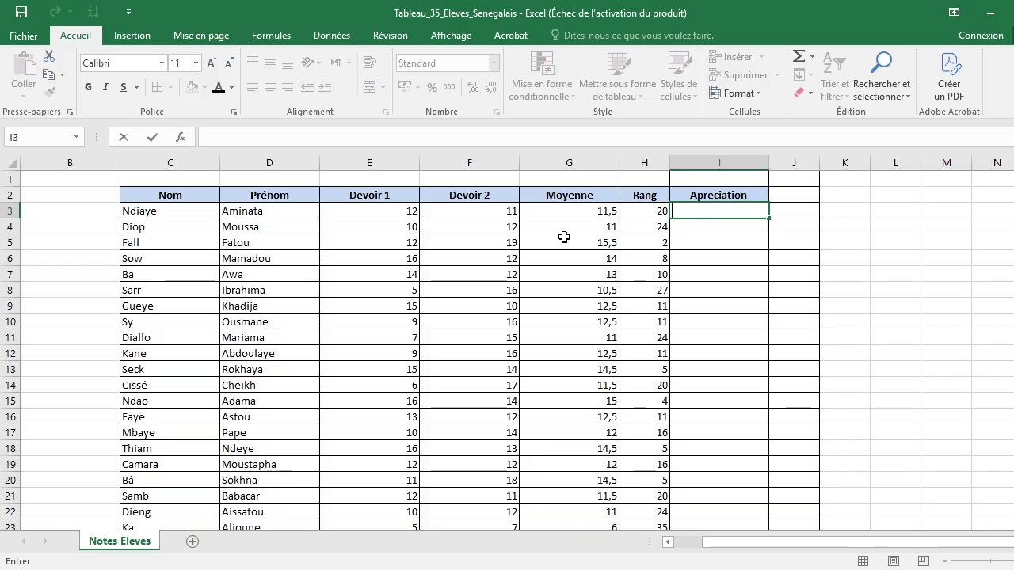
drag(564, 213, 578, 260)
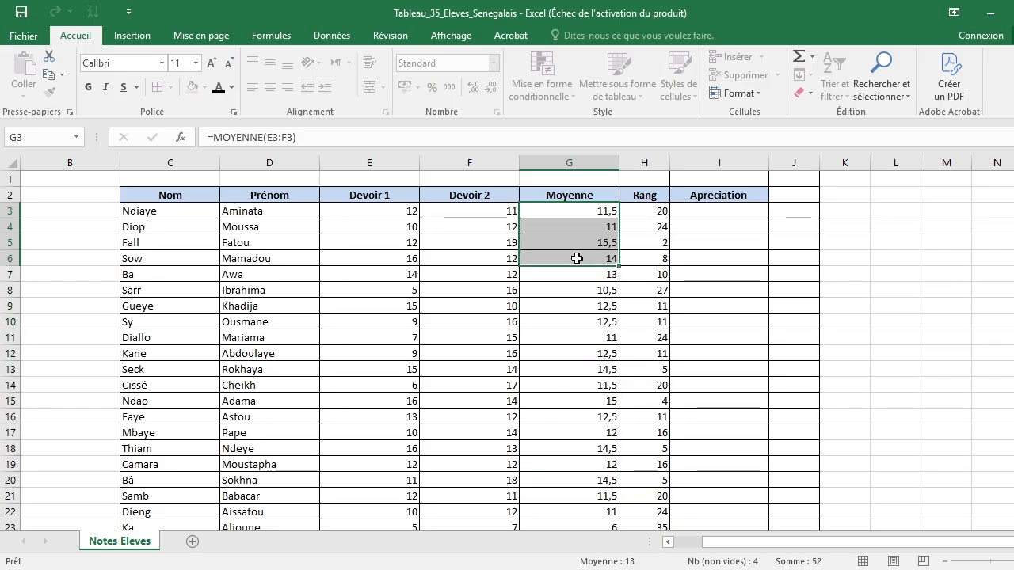
Step: Start an SI formula in cell I3 with the logical test G3>=18 and open its value-if-true text
click(705, 212)
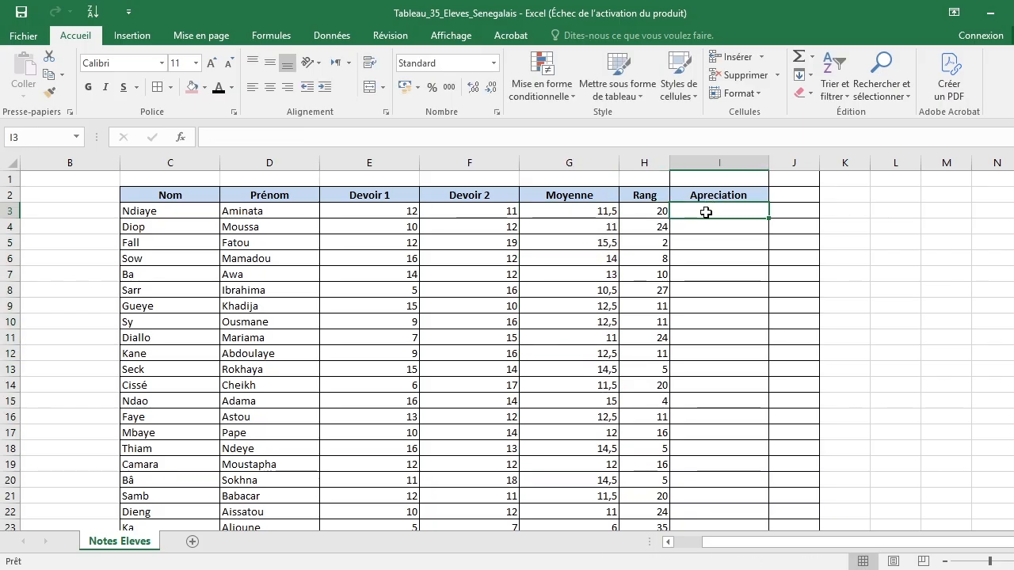
text(=si)
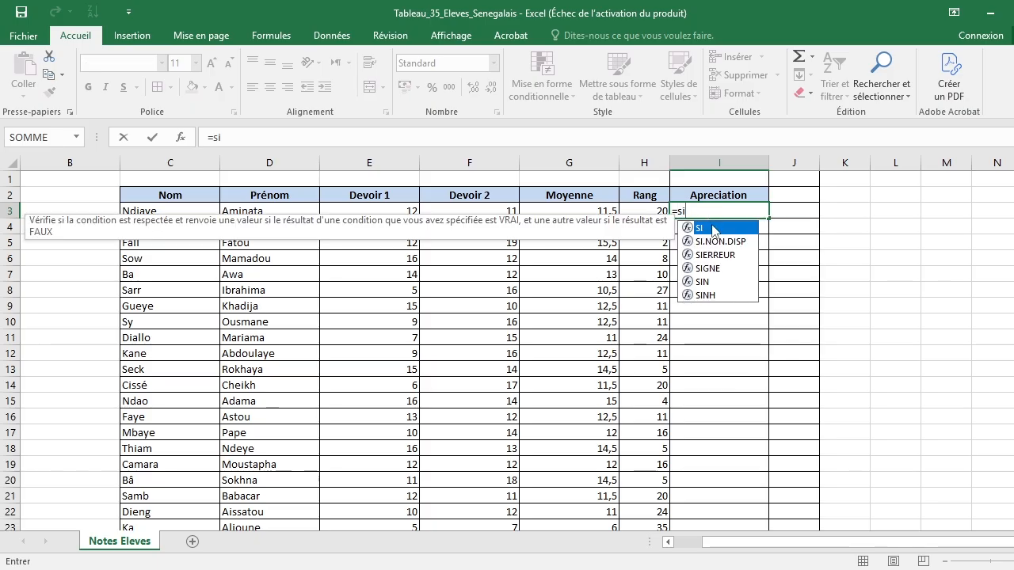
double_click(714, 228)
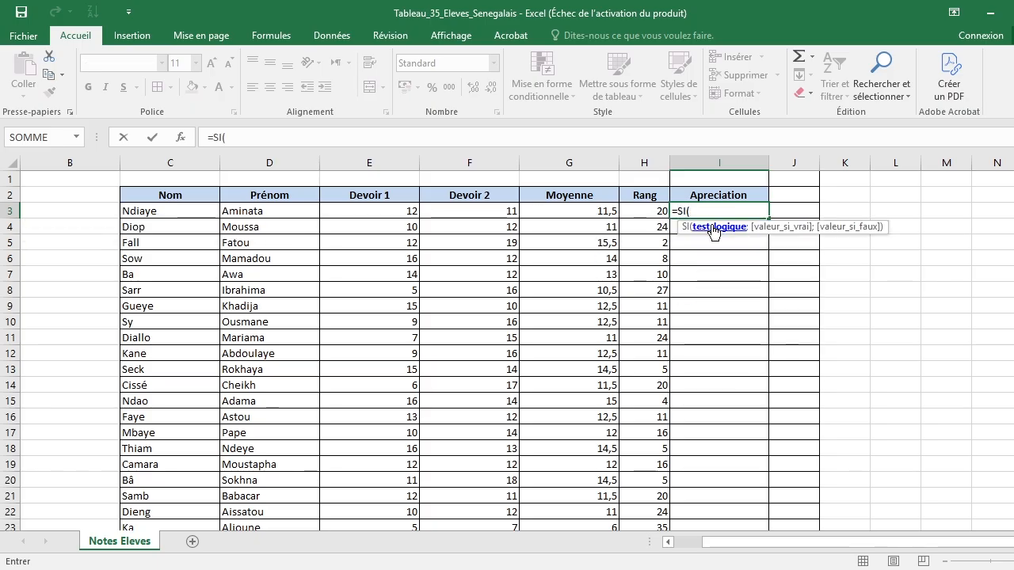
click(578, 212)
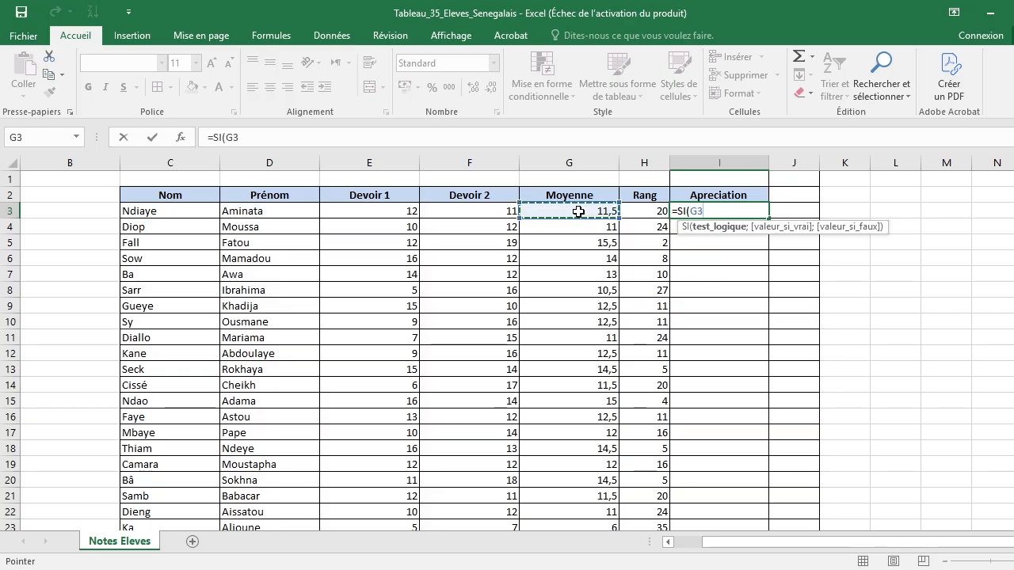
text(>=)
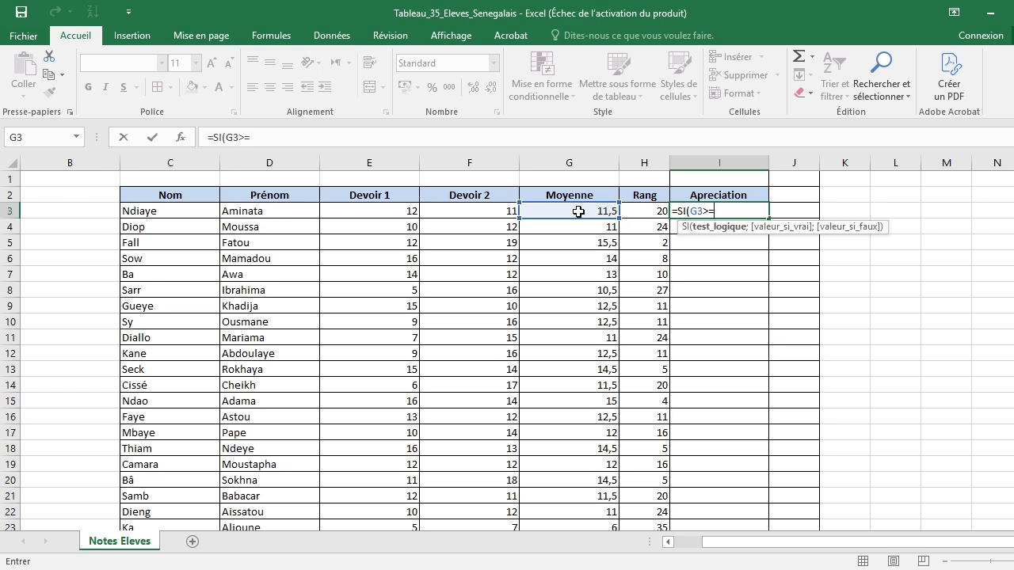
text(18;")
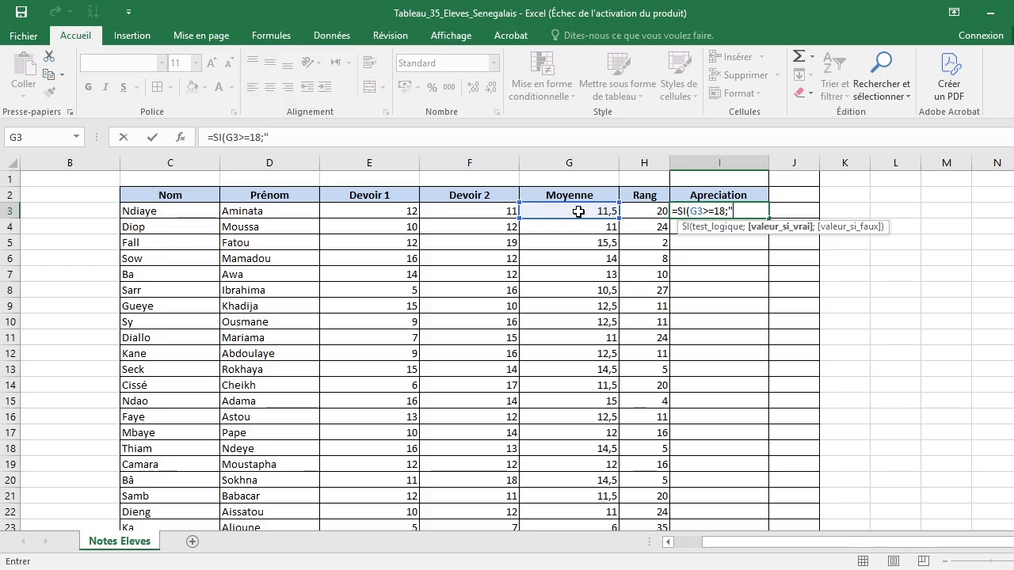
Step: Complete "Très Bien" as the value-if-true argument in I3 and move on to the value-if-false argument
text(T)
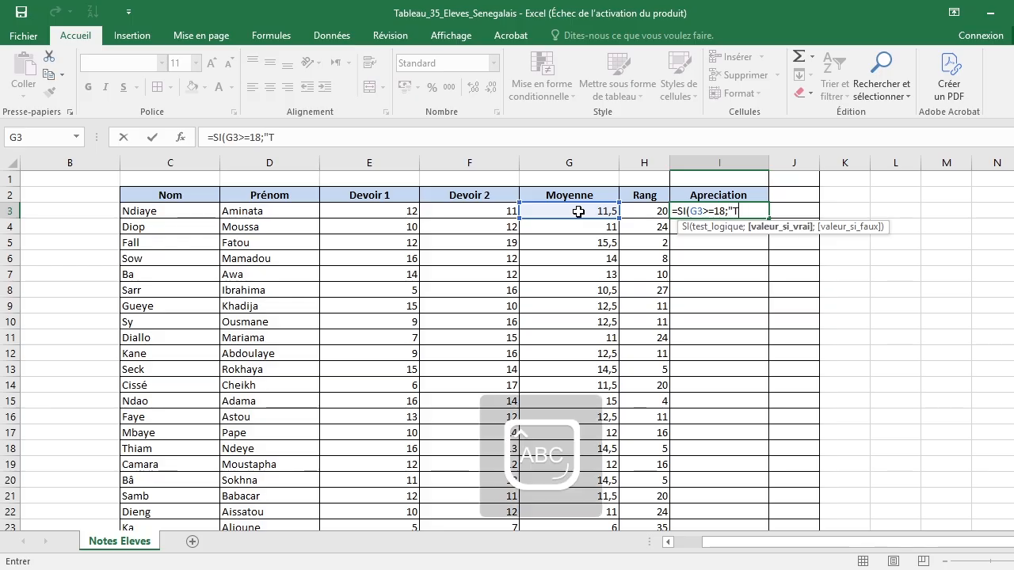
text(rés)
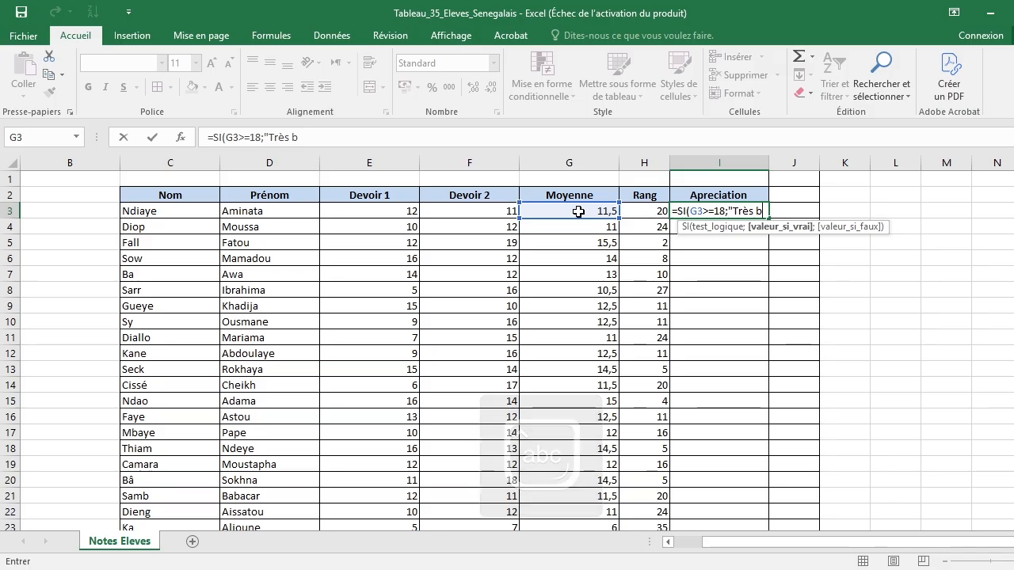
text( Biz)
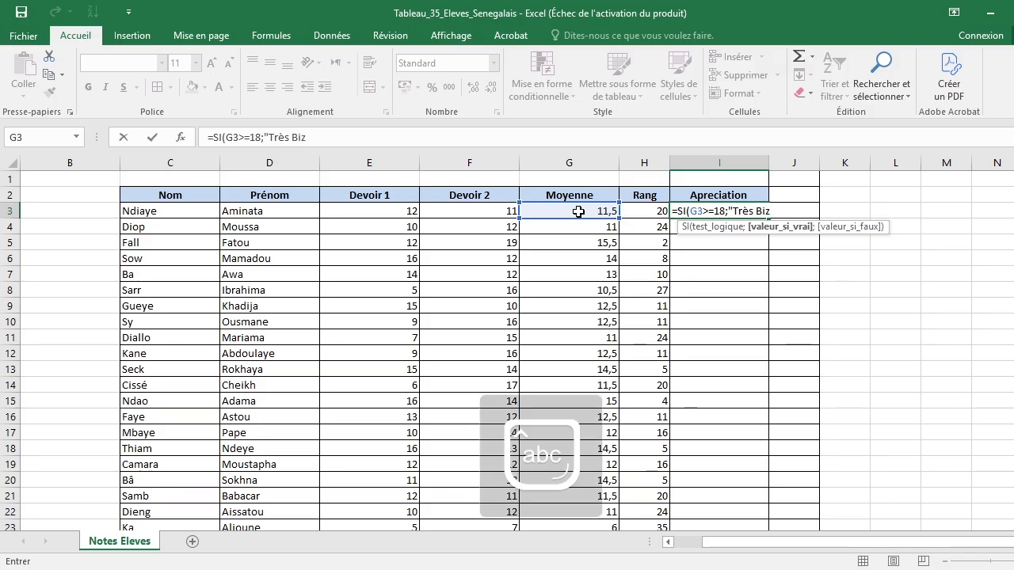
key(BackSpace)
text(en")
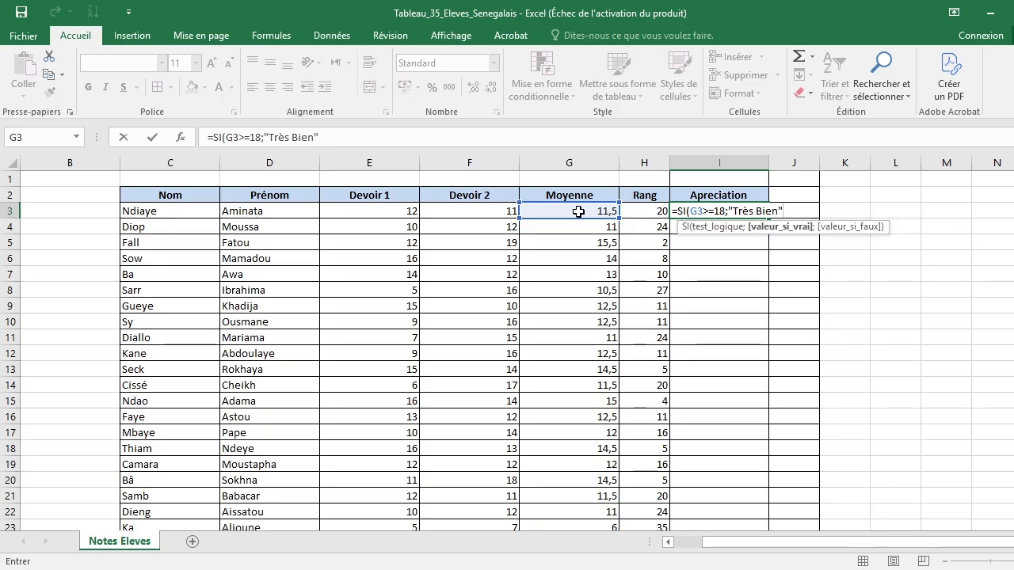
text(;)
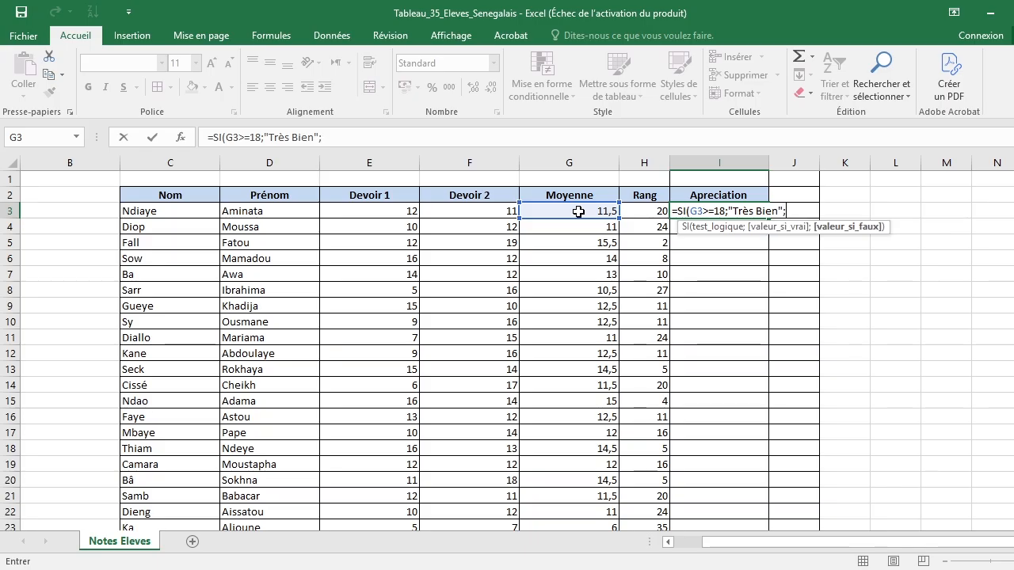
text(si)
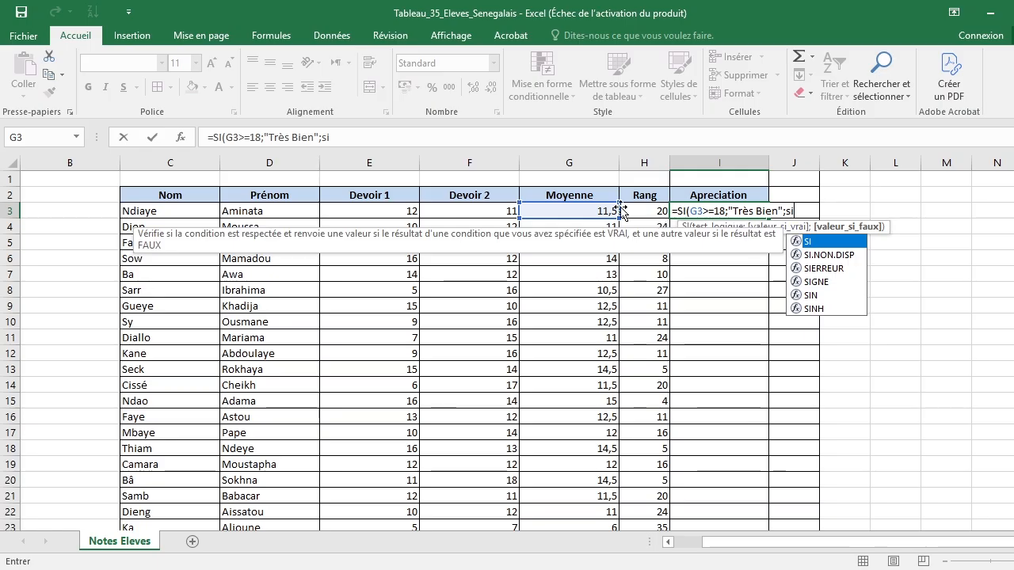
double_click(562, 211)
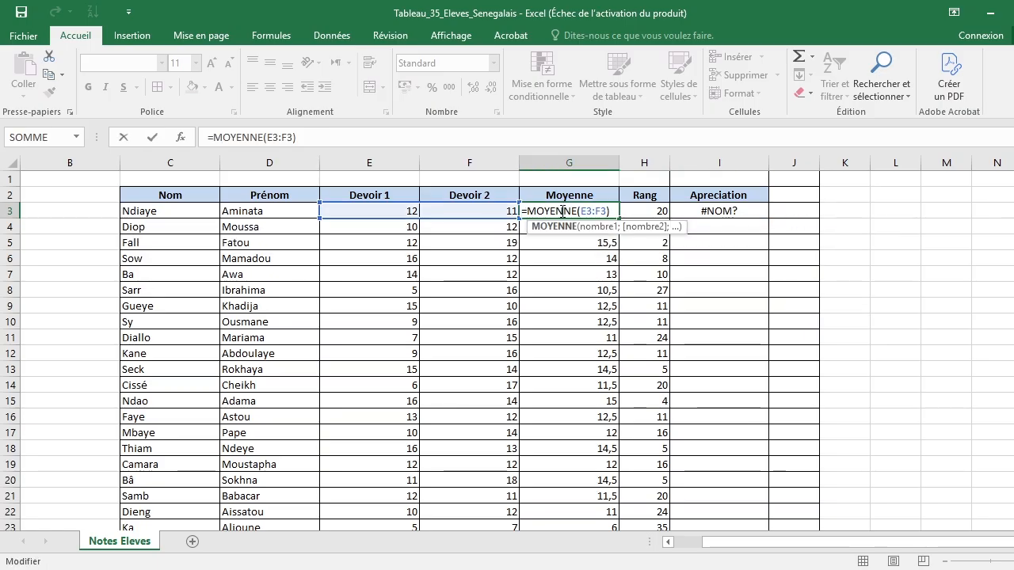
double_click(731, 210)
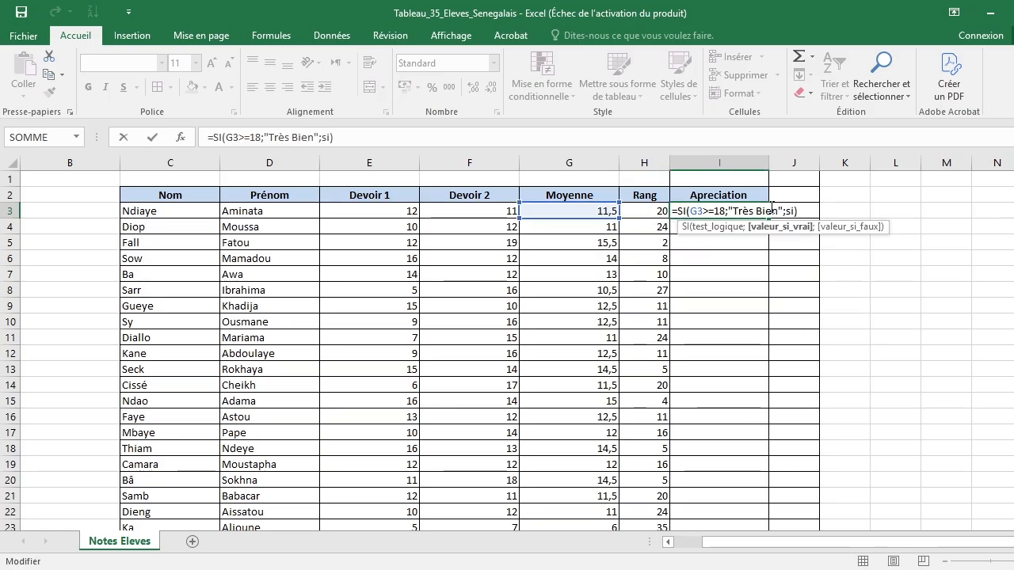
click(805, 211)
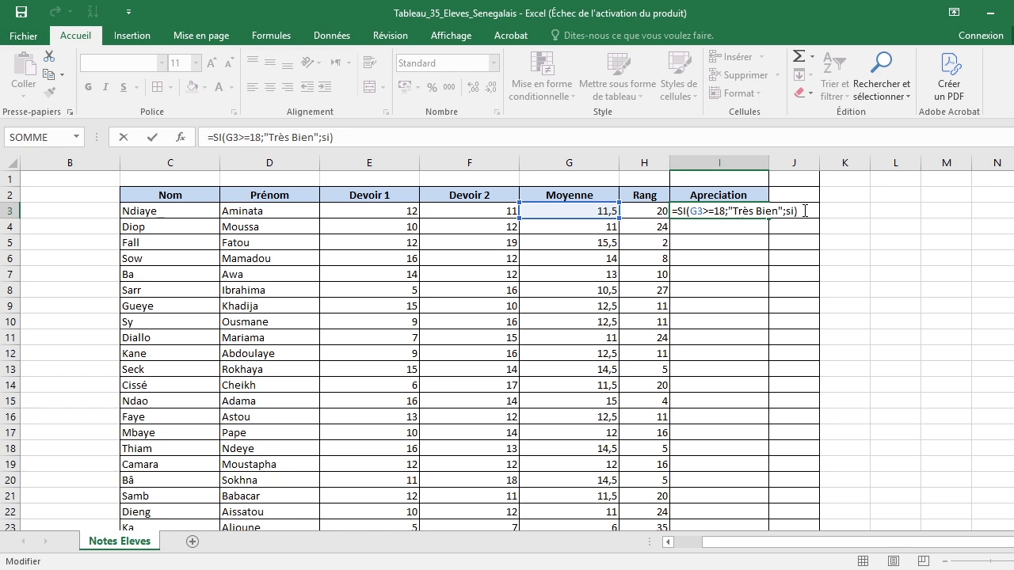
key(BackSpace)
key(BackSpace)
key(BackSpace)
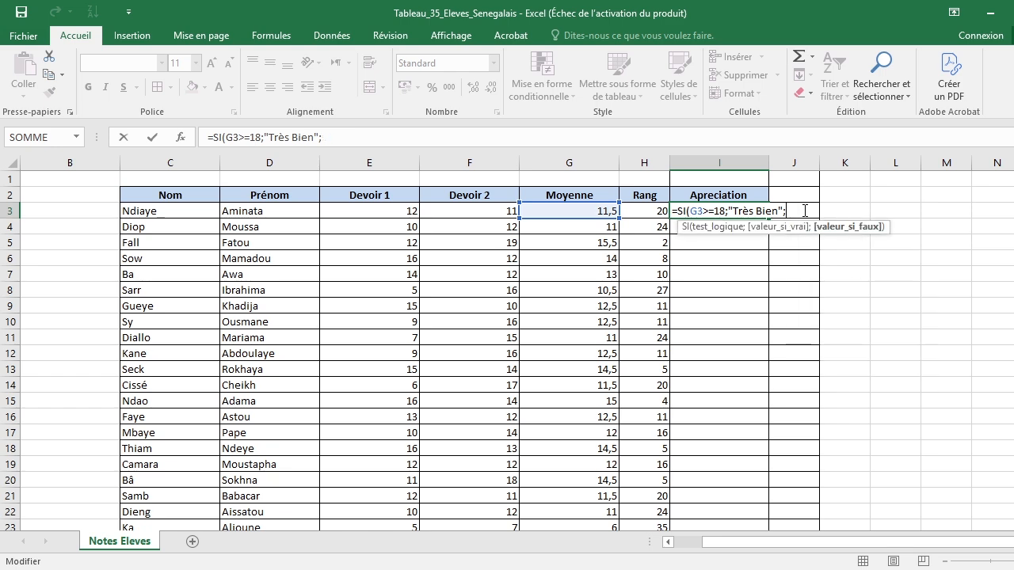
Step: Nest a second SI as the value-if-false argument in I3 with the test G3>14
text(si)
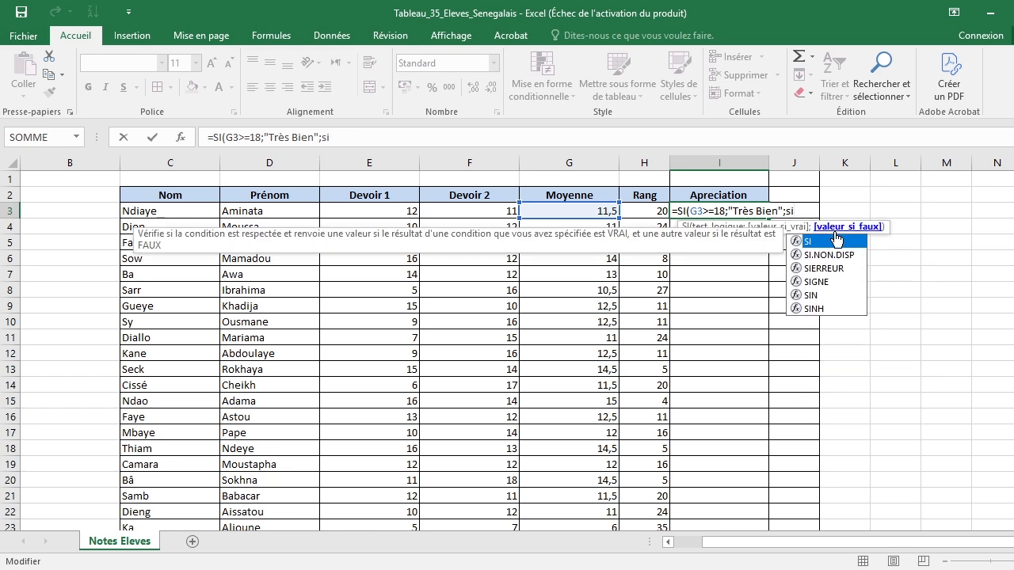
double_click(838, 241)
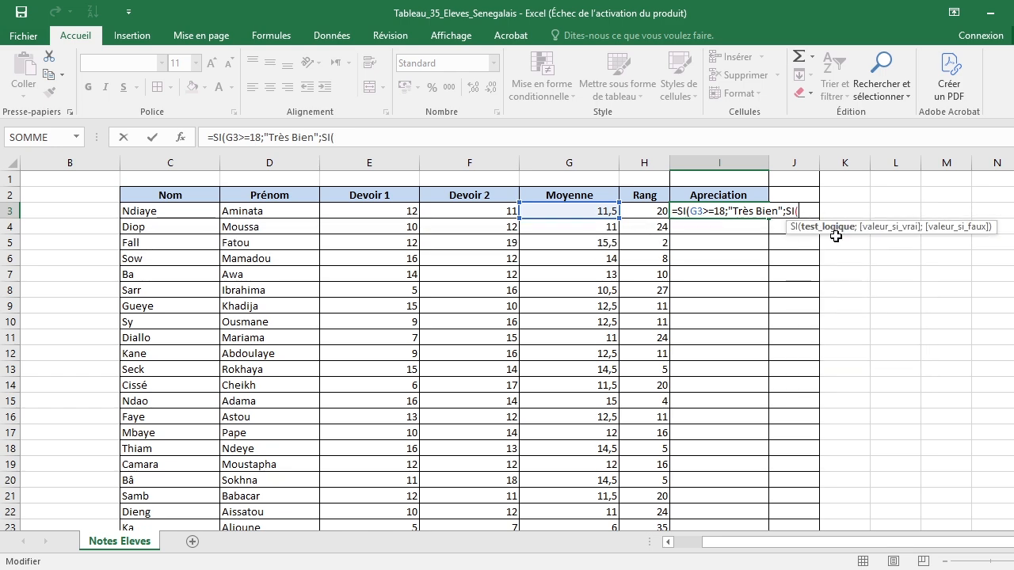
click(570, 213)
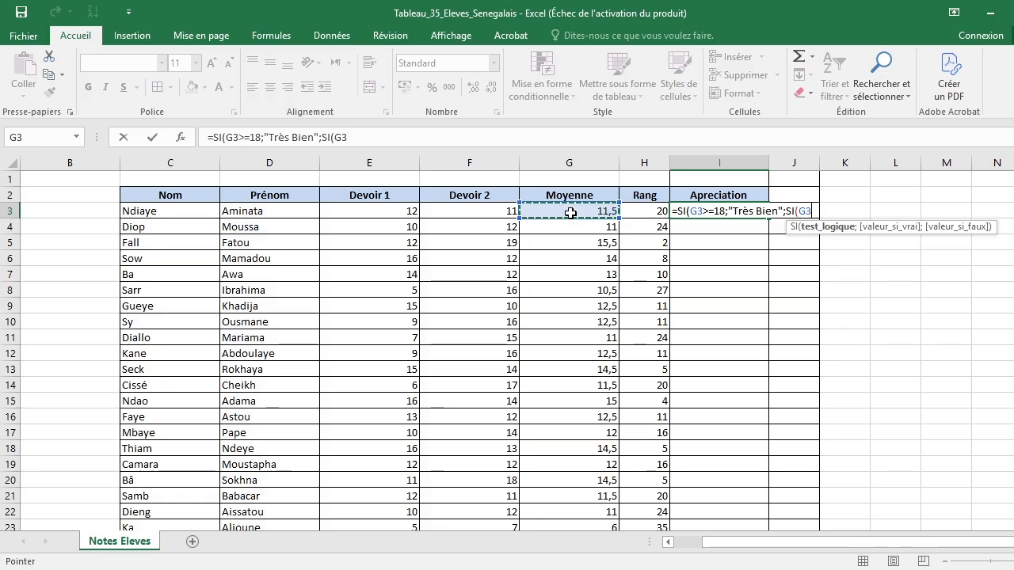
text(>14;")
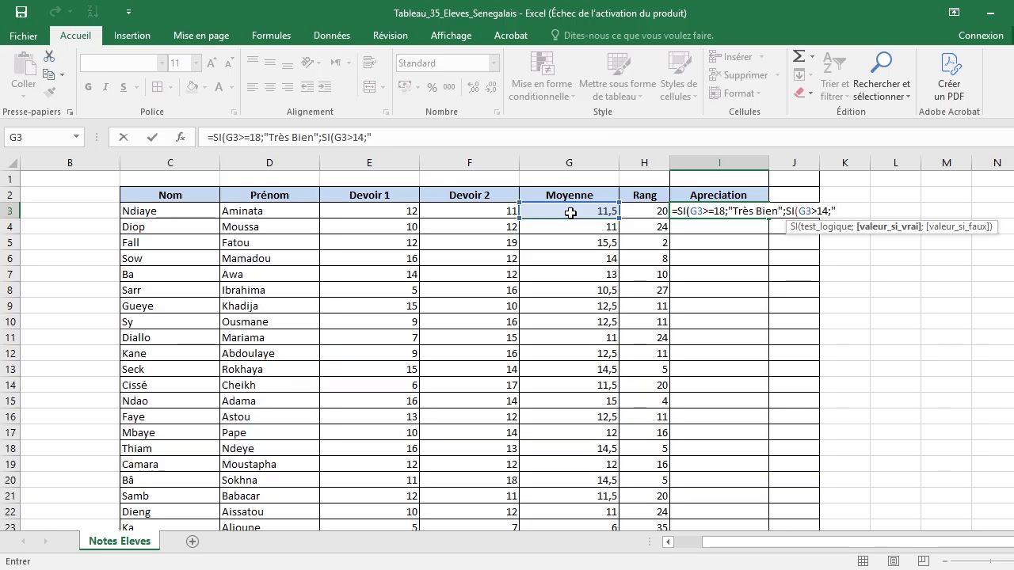
Step: Enter "Bien" as the second SI's value-if-true argument and move on to its value-if-false argument
key(Caps_Lock)
text(B)
key(Caps_Lock)
text(ien)
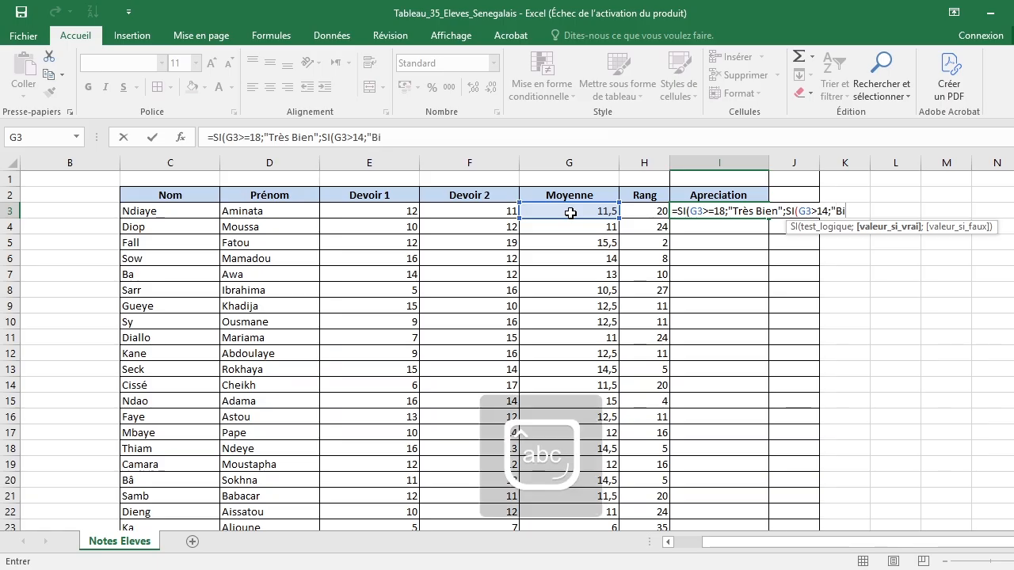
text(";)
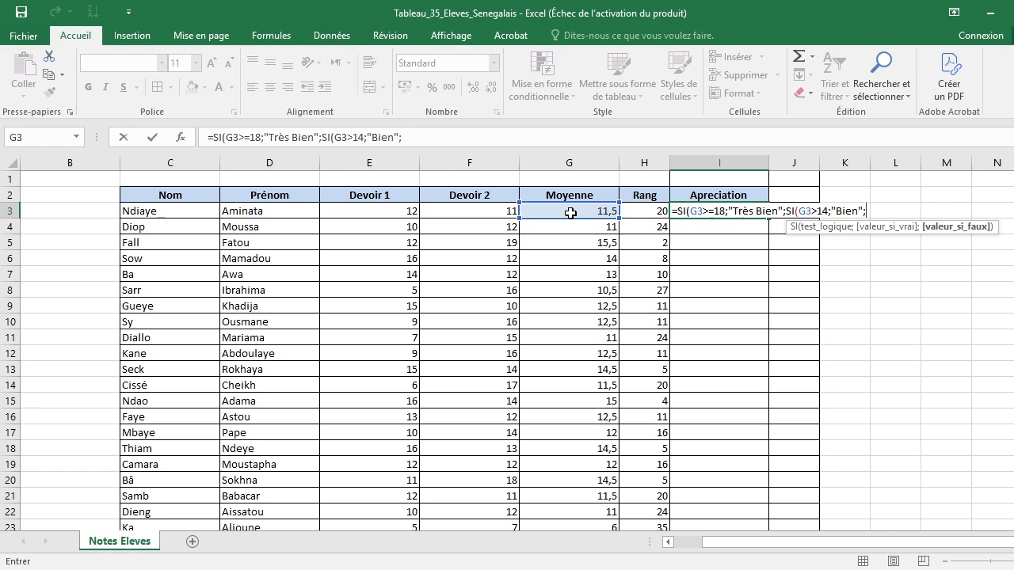
Step: Correct the second SI's test to G3>=14 and return to the end of the formula
click(817, 212)
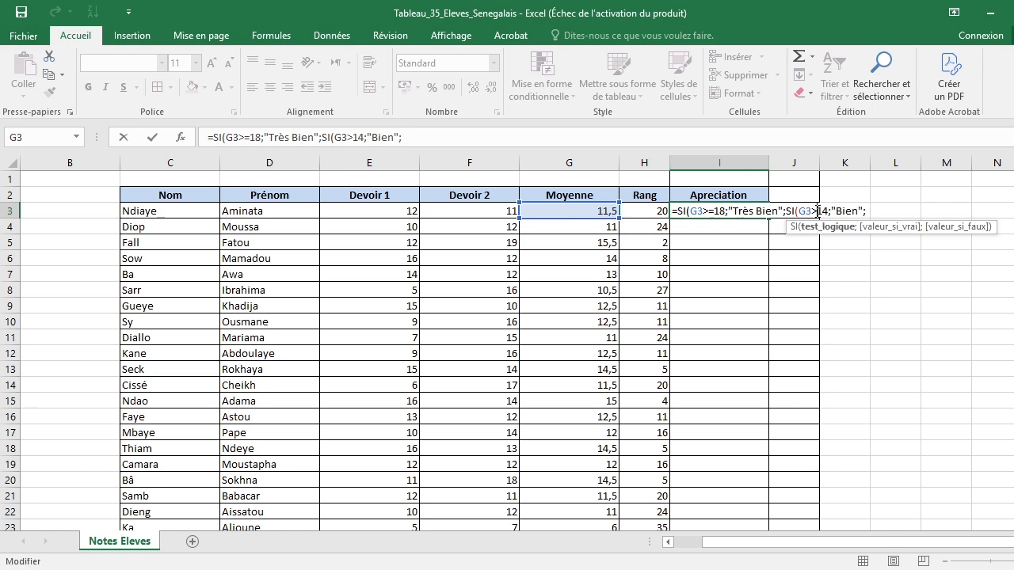
text(=)
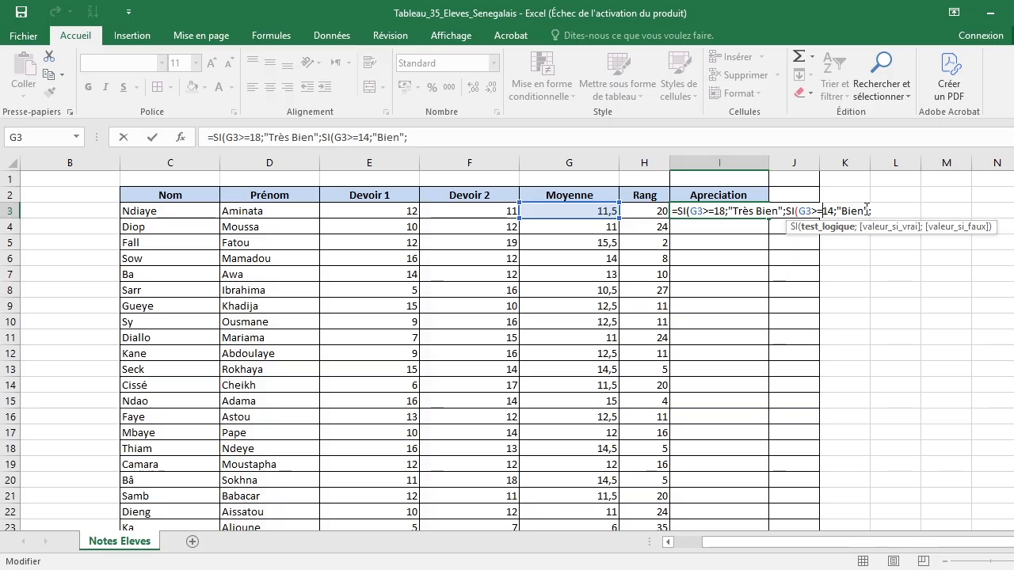
click(875, 210)
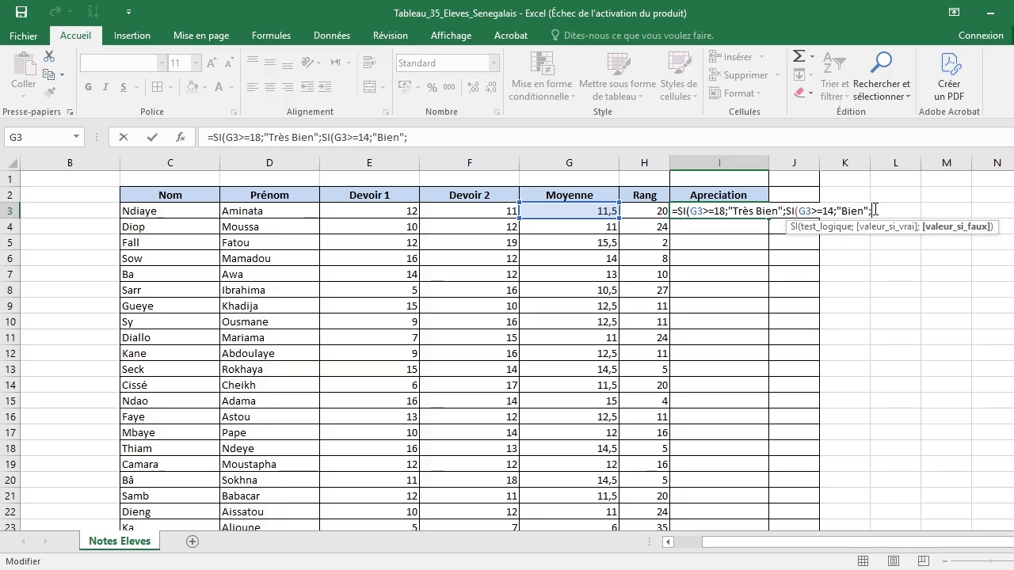
text(si)
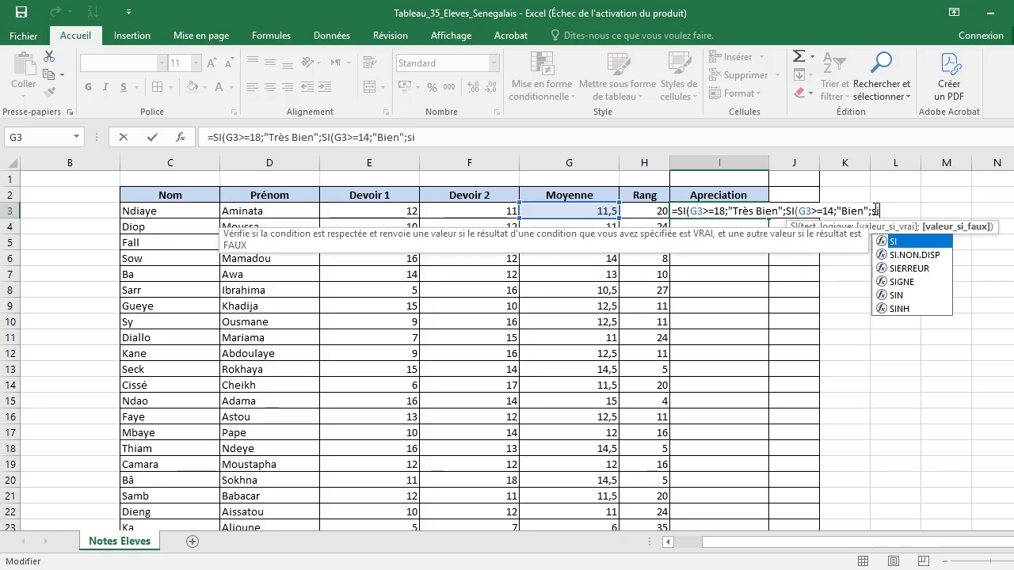
click(578, 210)
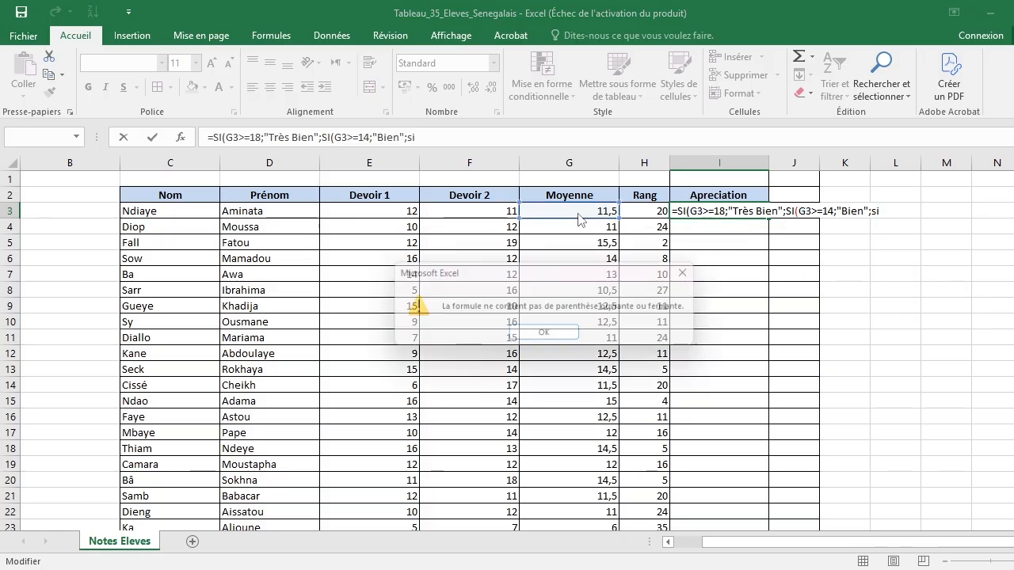
click(698, 272)
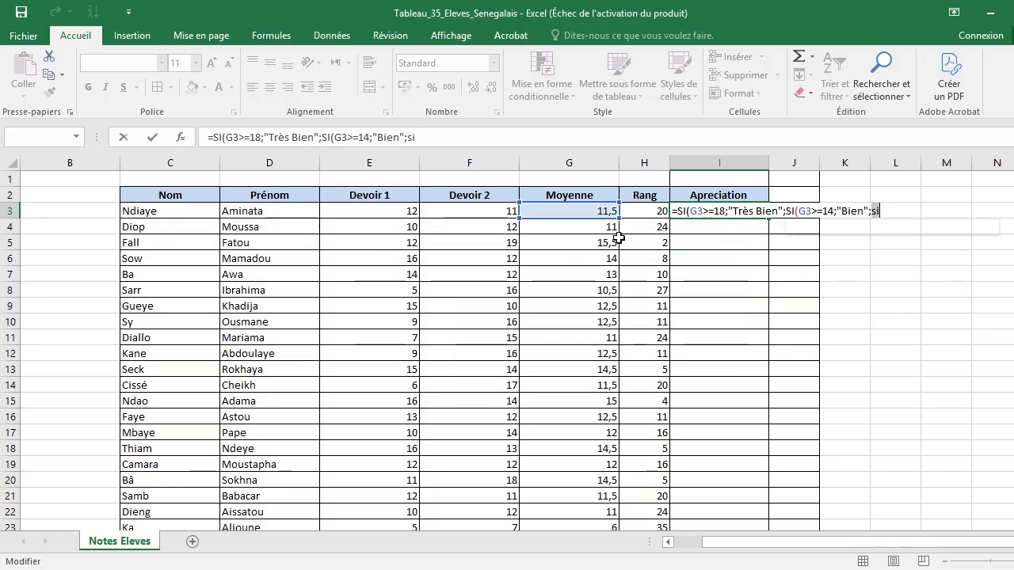
click(886, 210)
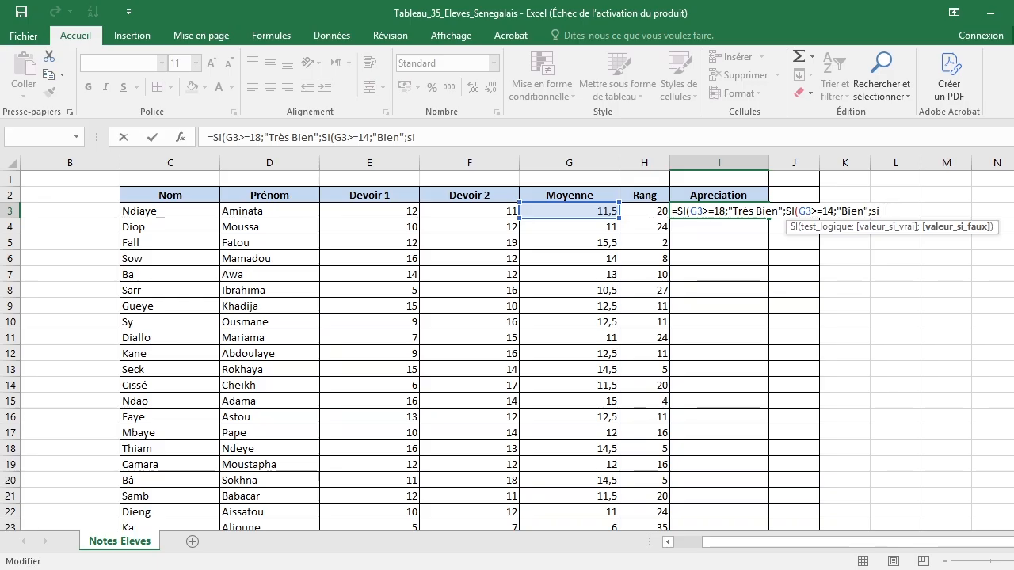
key(BackSpace)
key(BackSpace)
Step: Nest a third SI as the value-if-false argument in I3 with the test G3>=12
text(si)
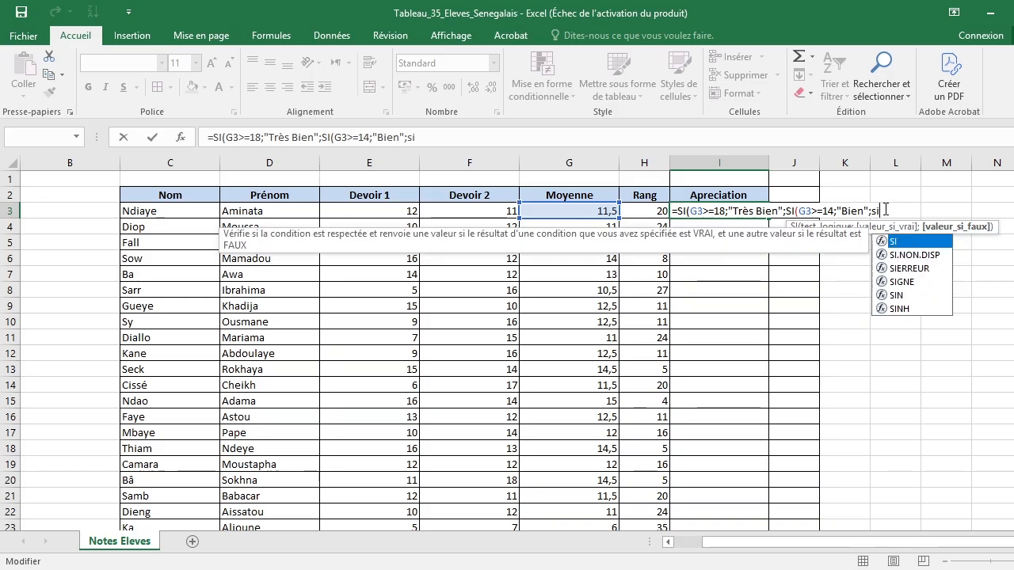
double_click(923, 242)
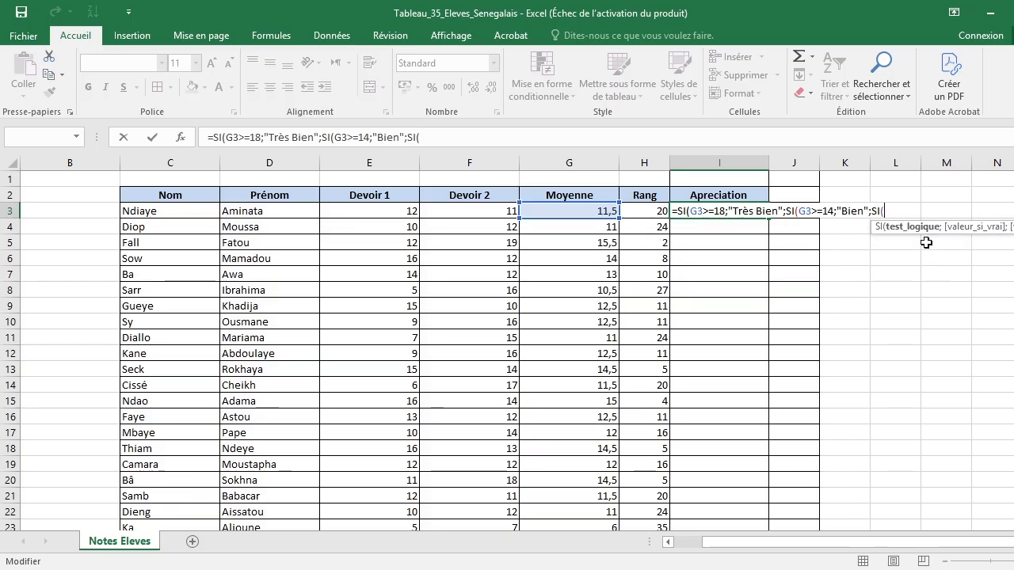
click(576, 210)
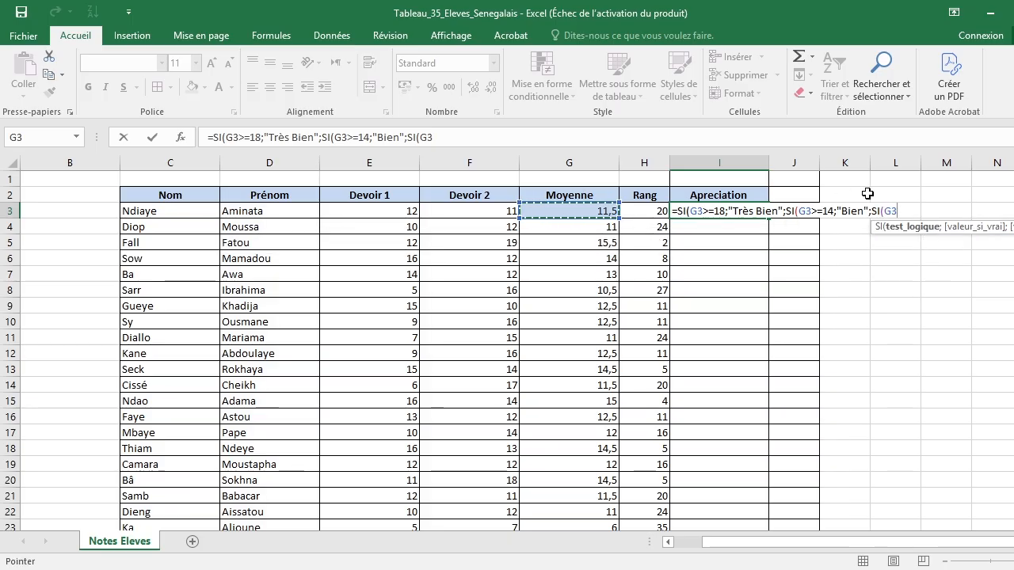
text(>=)
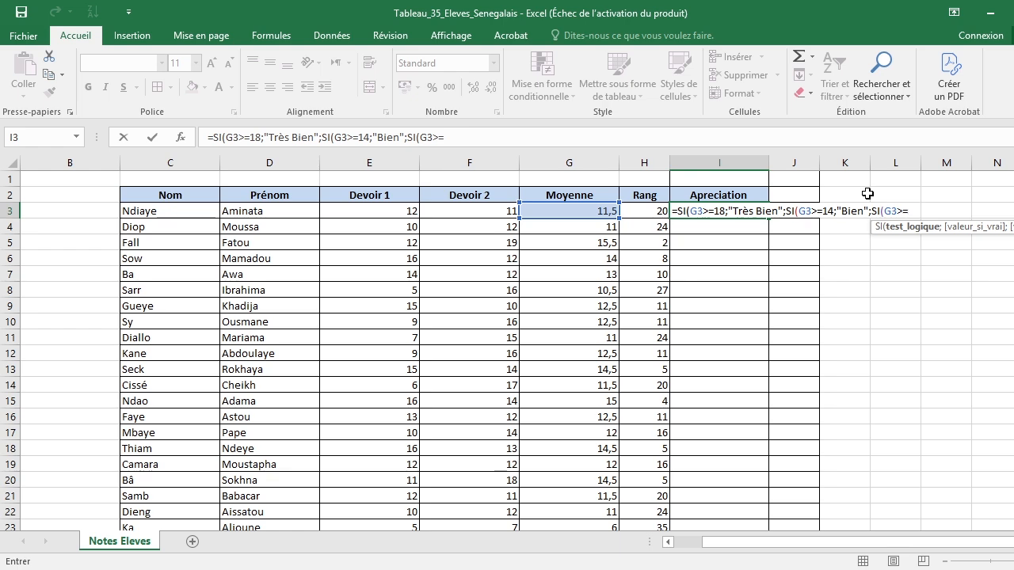
text(12;)
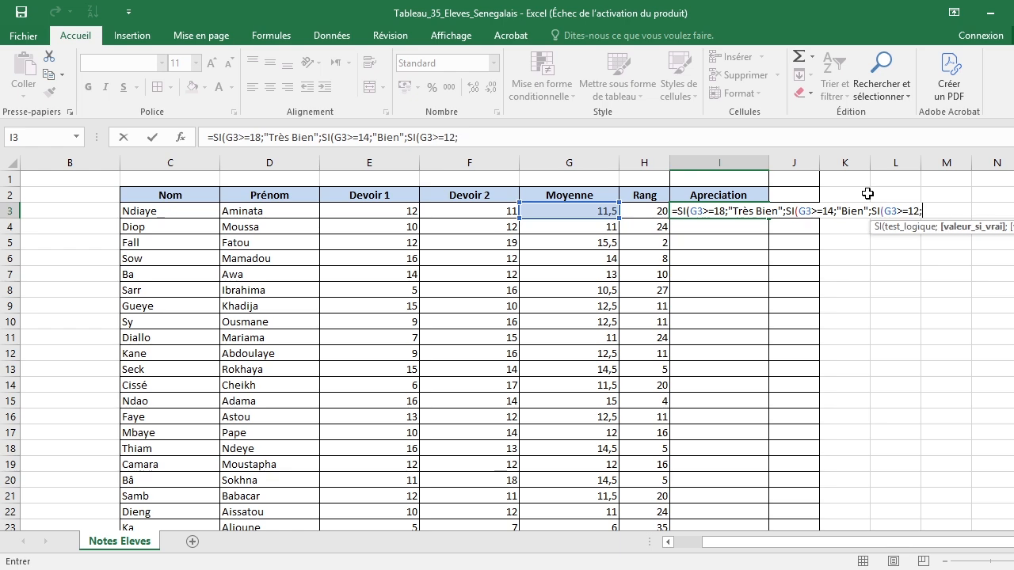
Step: Enter "Assez Bien" as the third SI's value-if-true argument and move on to its value-if-false argument
text(")
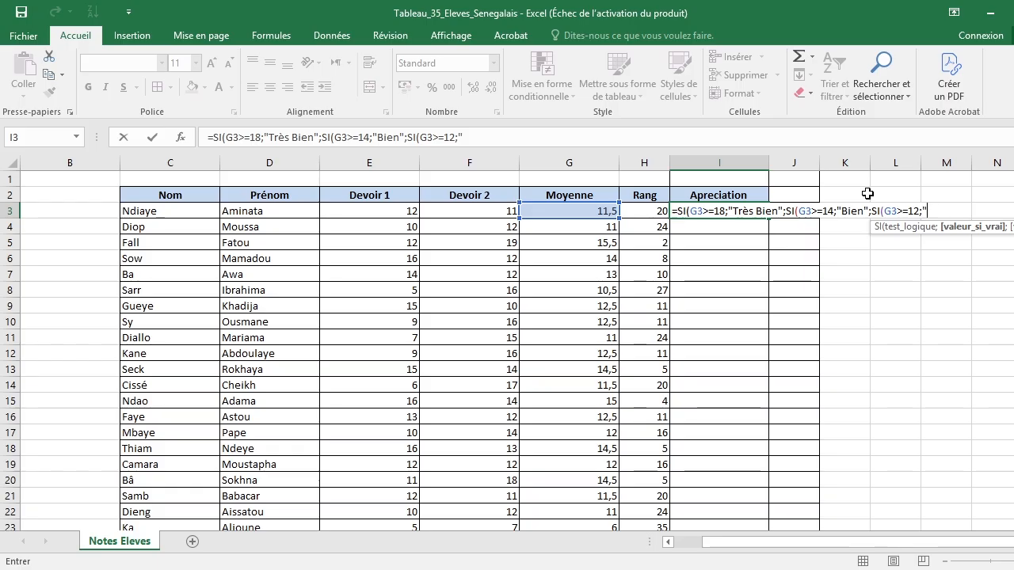
text(A)
key(Caps_Lock)
text(sse)
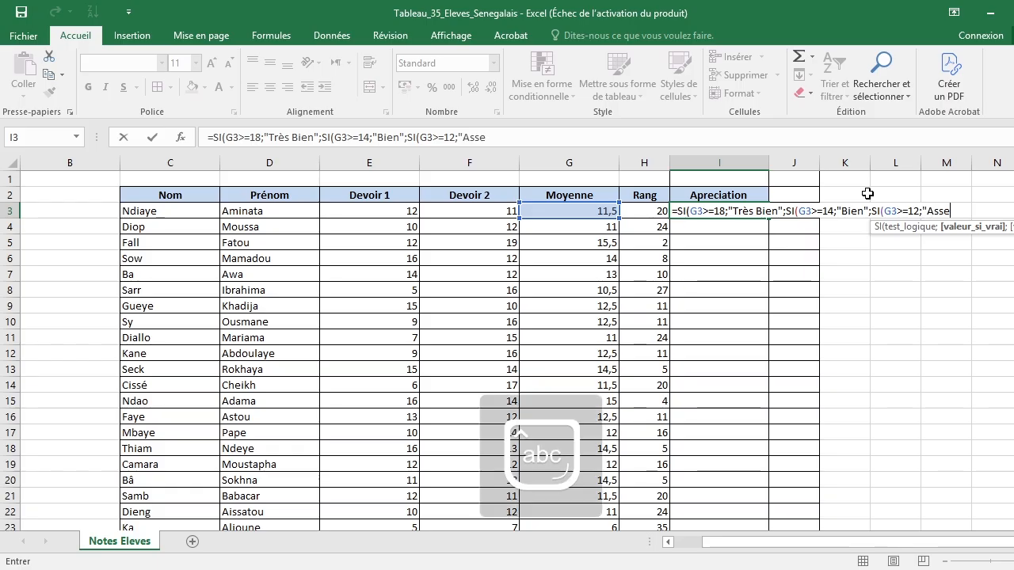
text(z B)
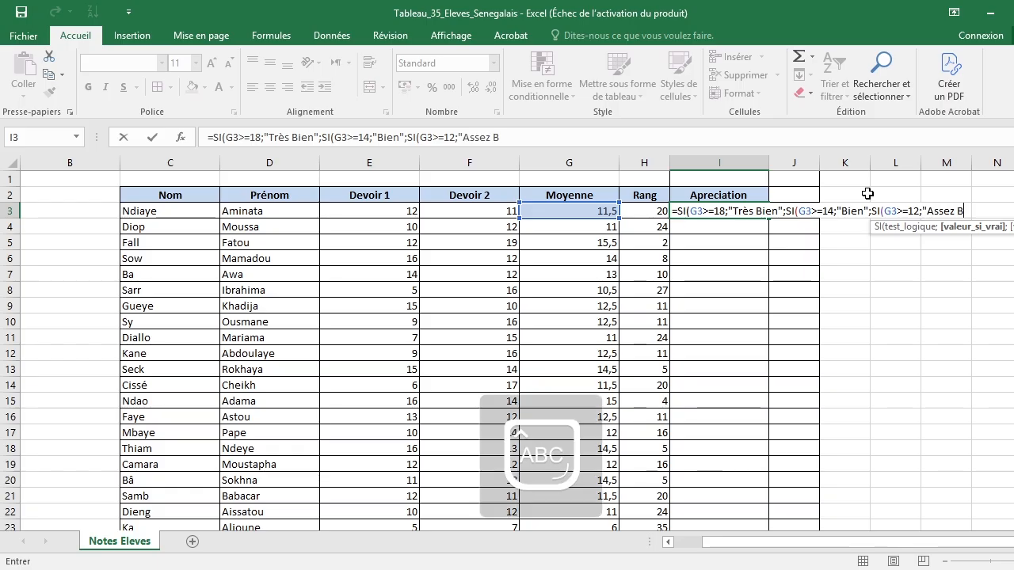
text(ien)
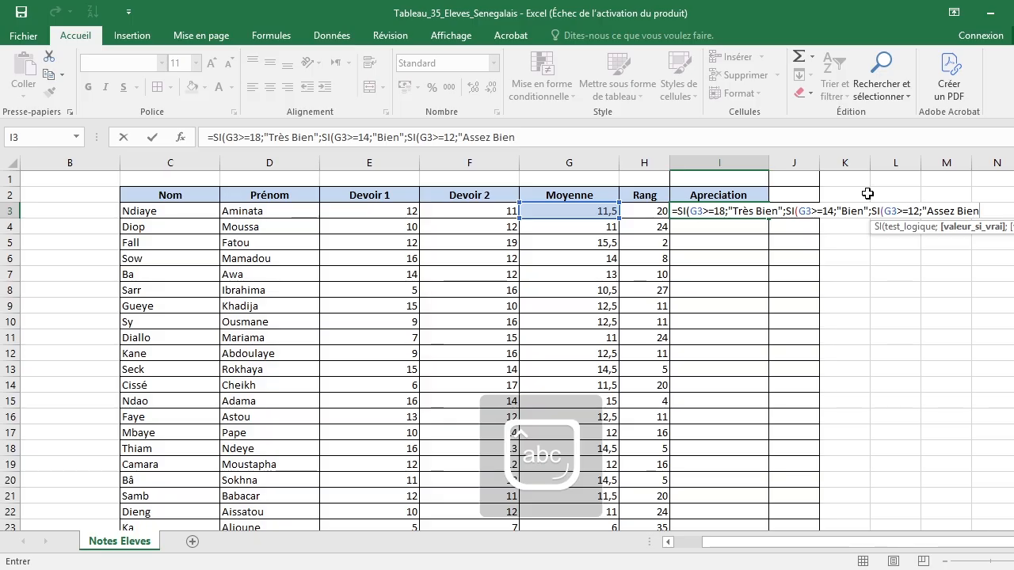
text(")
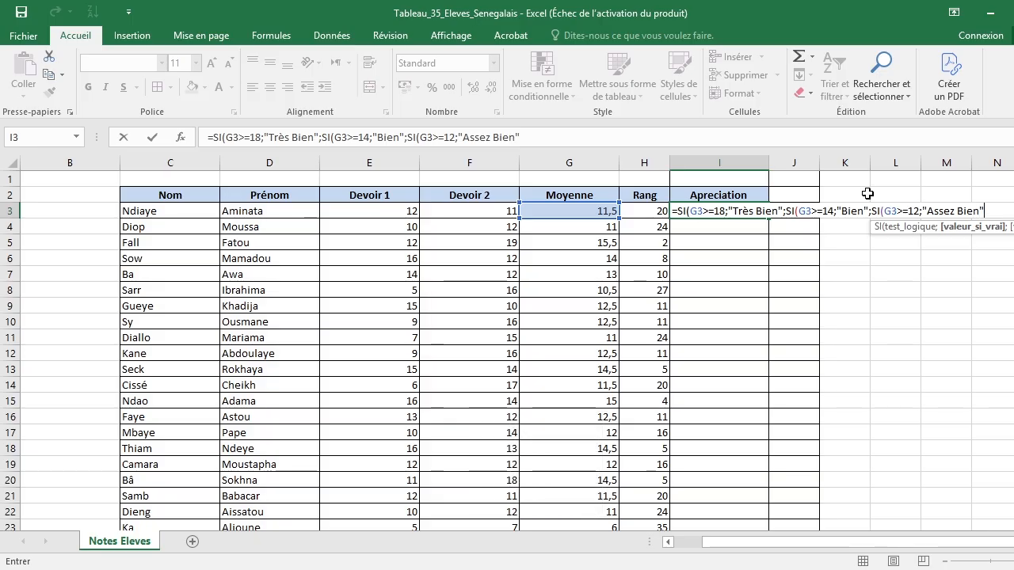
text(;)
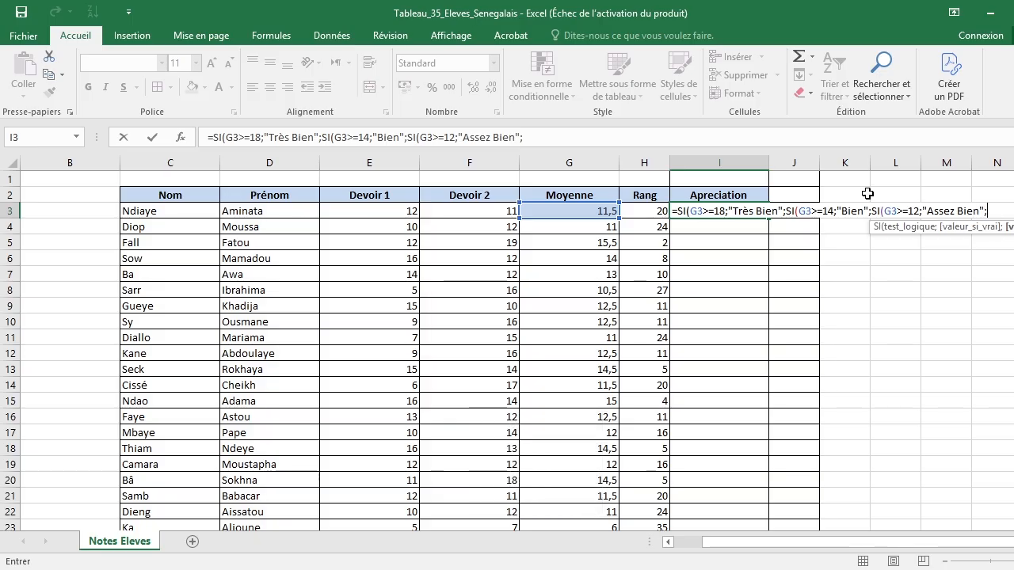
Step: Nest a fourth SI as the third SI's value-if-false argument with the test G3>=10
text(si)
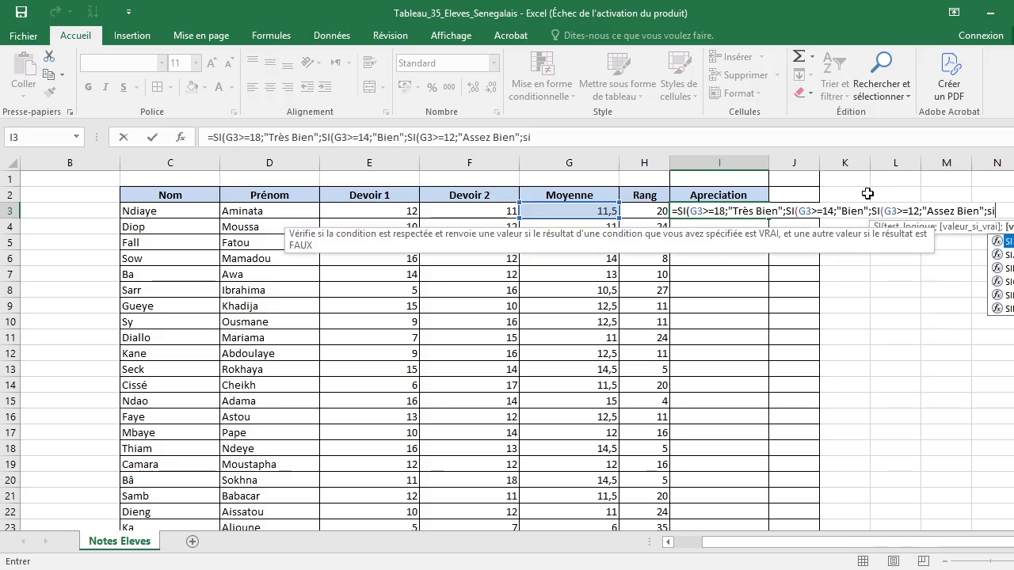
key(Tab)
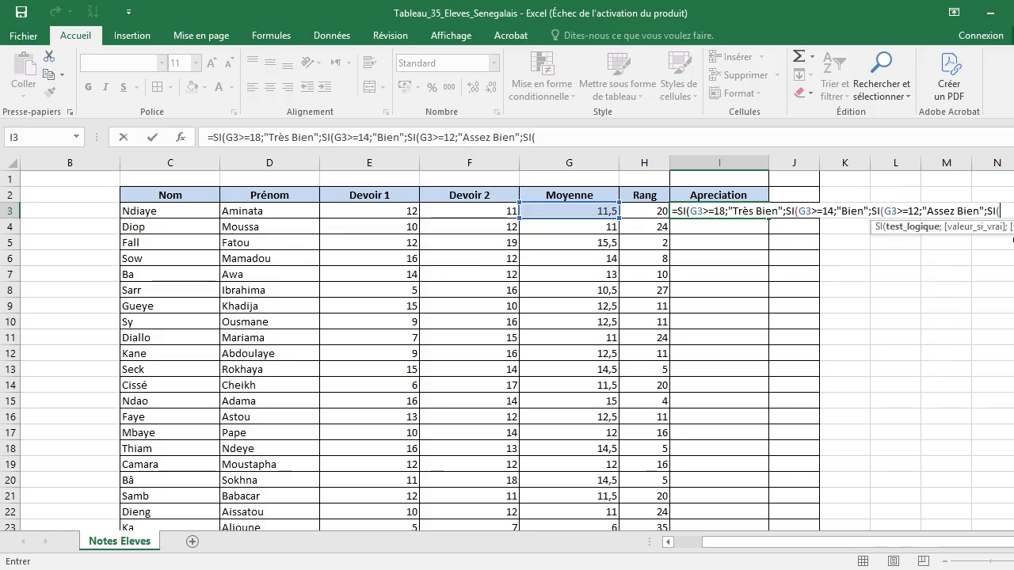
click(584, 212)
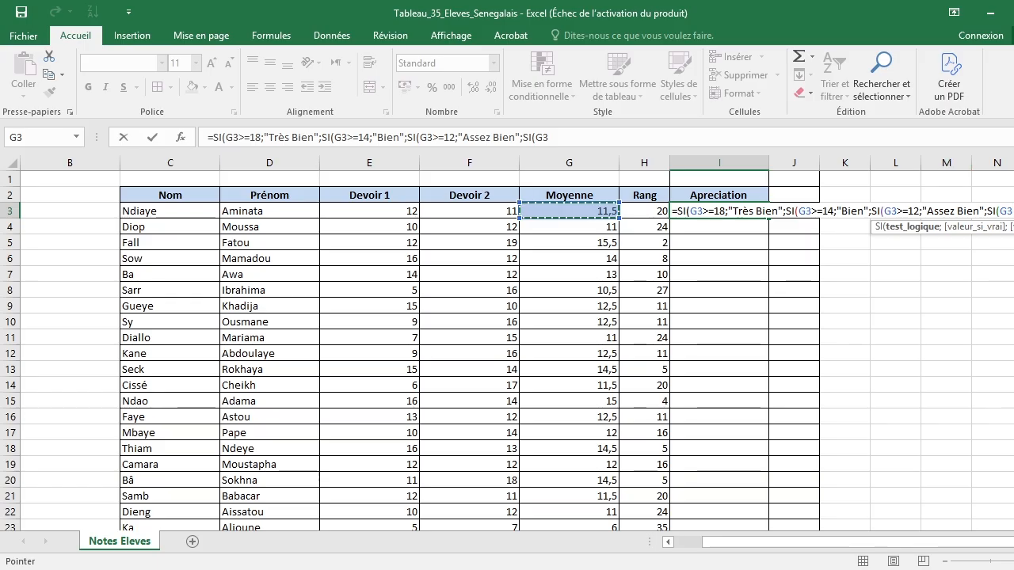
text(>=10)
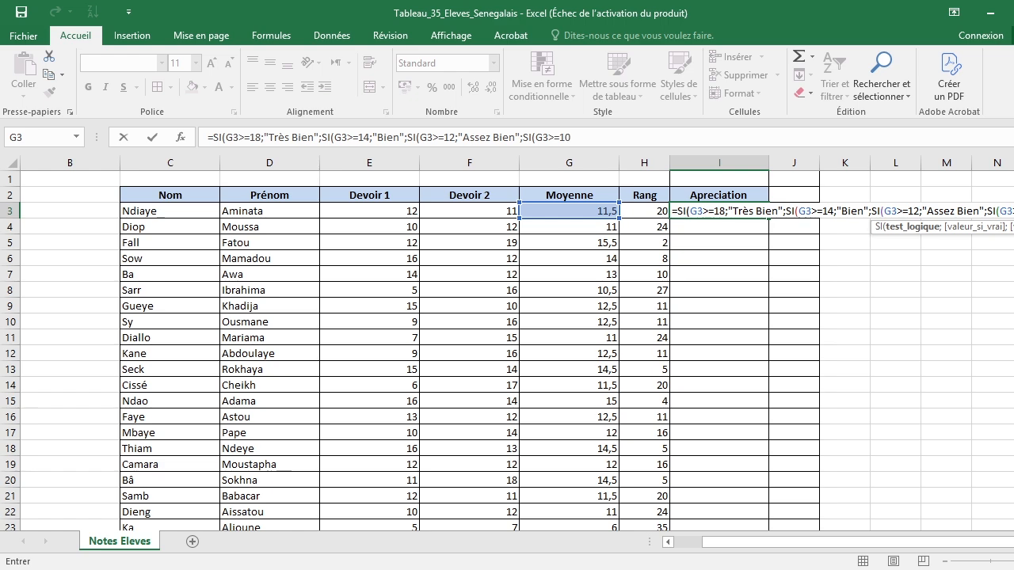
text(;)
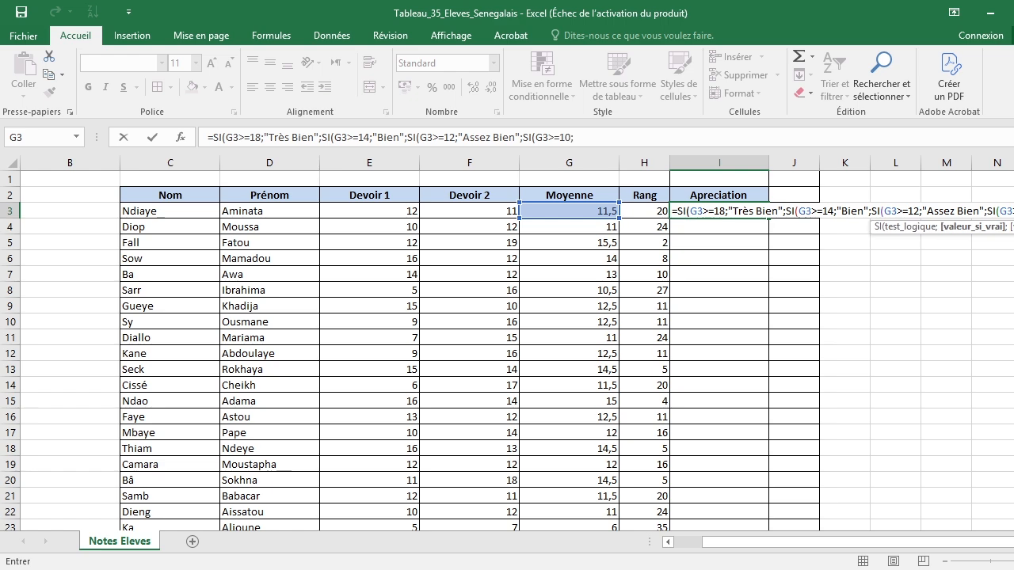
Step: Enter "Passable" as the fourth SI's value-if-true argument and move on to its value-if-false argument
text(")
key(Caps_Lock)
text(P)
key(Caps_Lock)
text(assan)
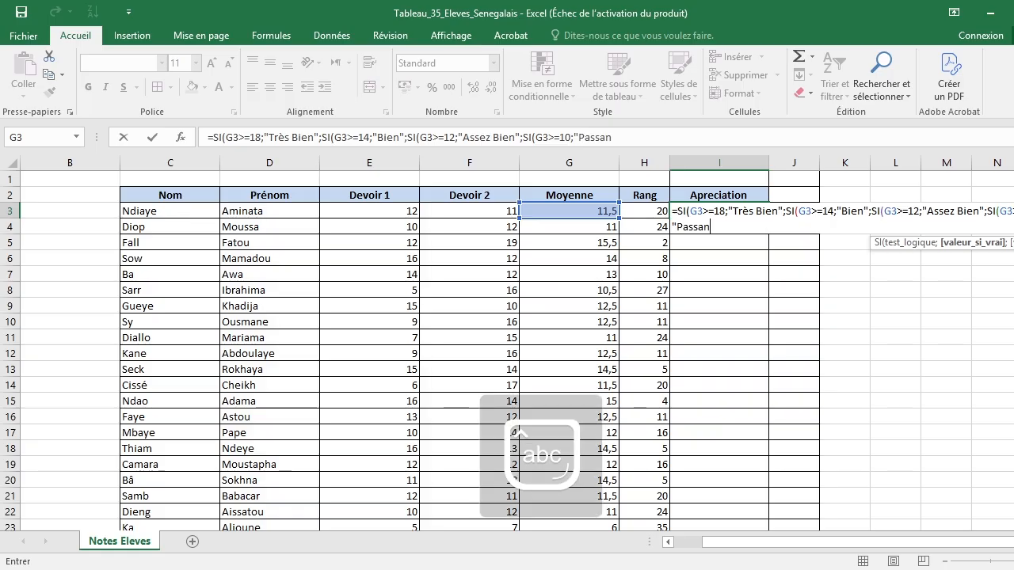
key(BackSpace)
text(ble")
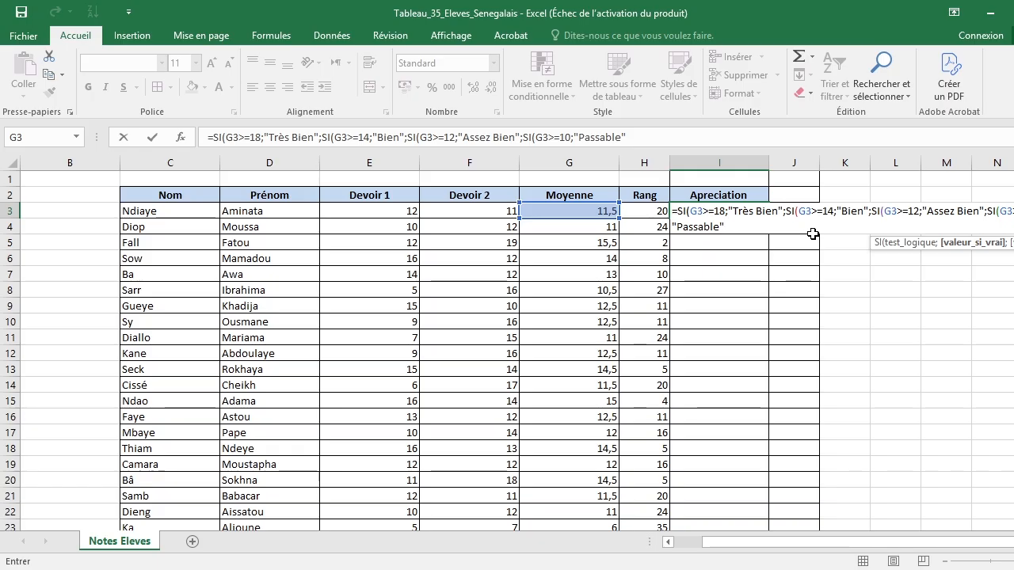
text(;)
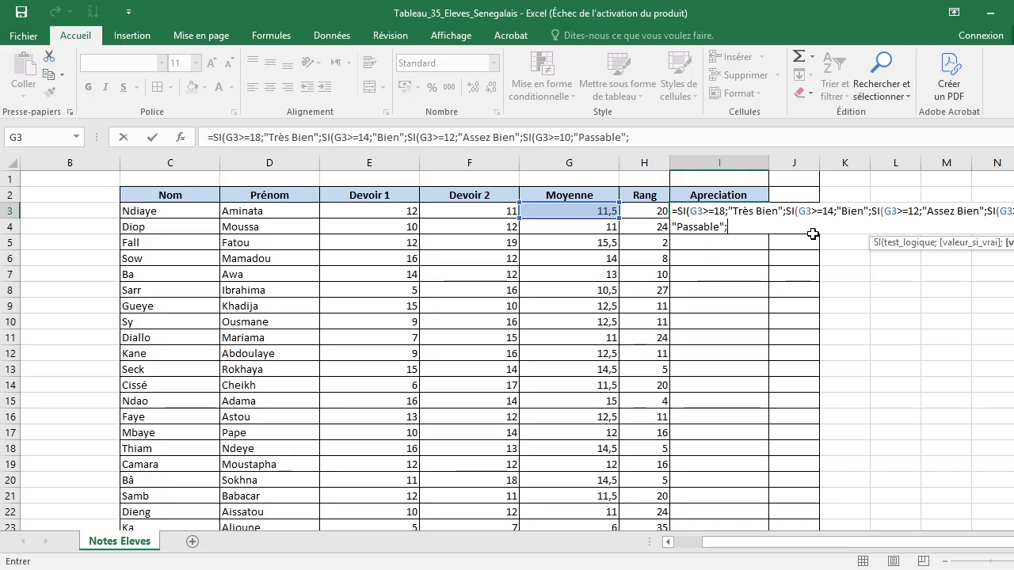
Step: Enter "Insuffisant" as the fourth SI's value-if-false argument
text("I)
key(Caps_Lock)
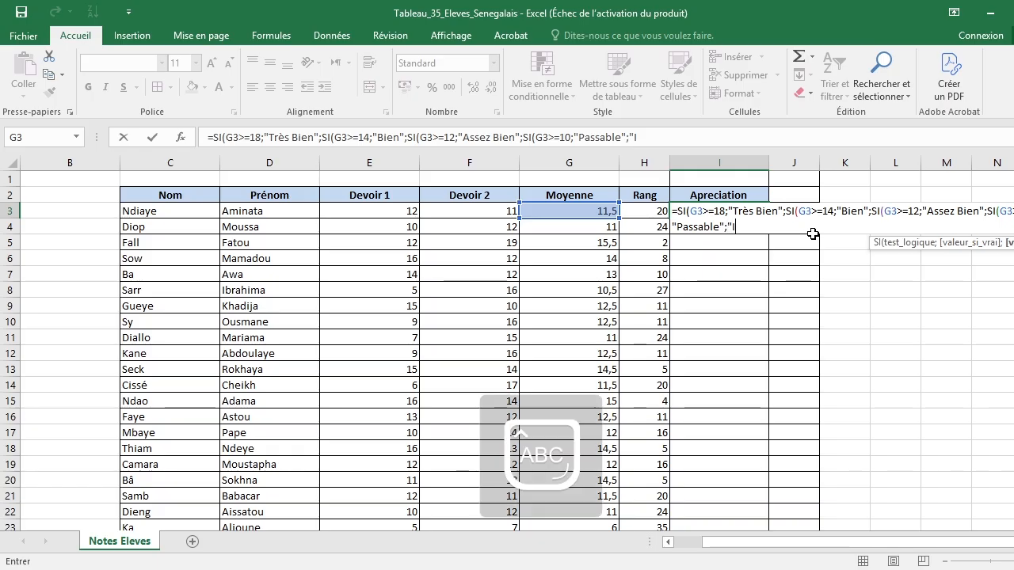
key(Caps_Lock)
text(nsu)
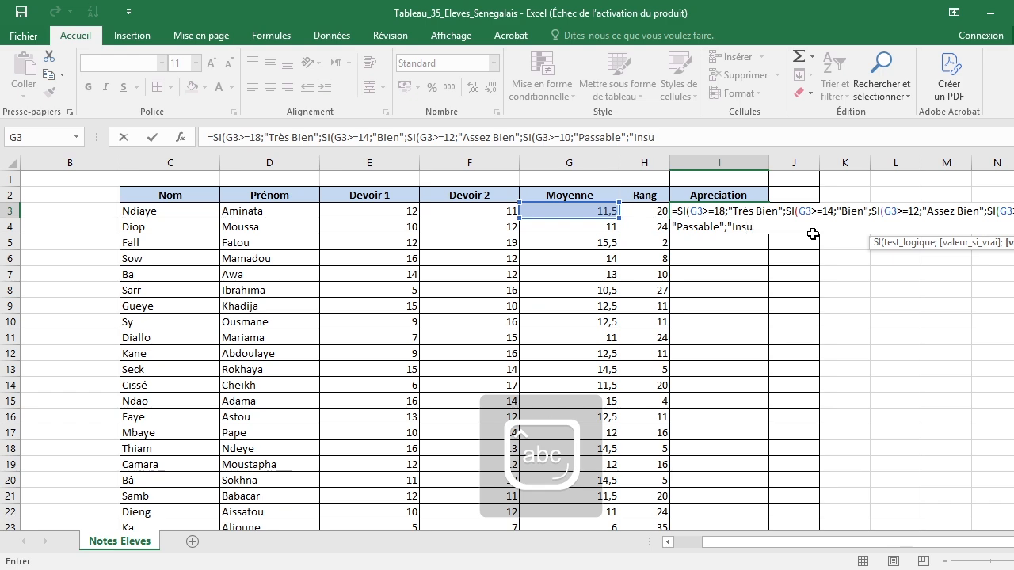
text(ffisan)
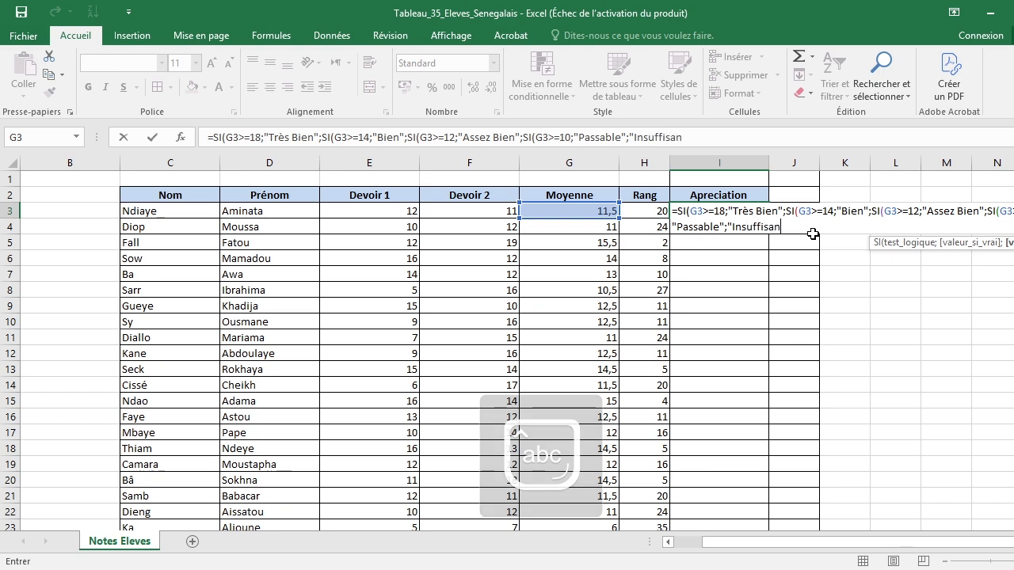
text(t")
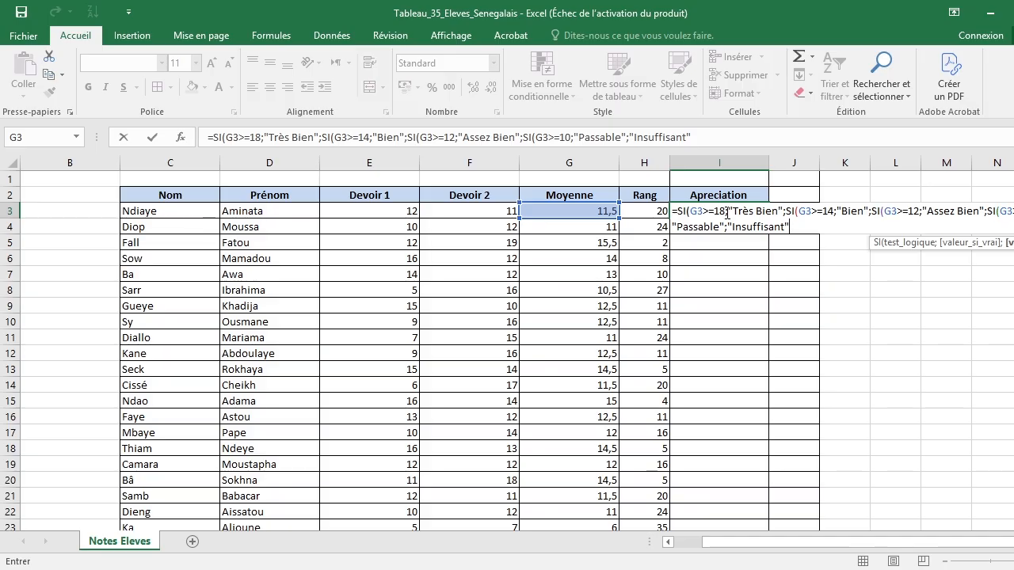
Step: Close all four SI functions with parentheses and commit the formula in I3
text())
key(Left)
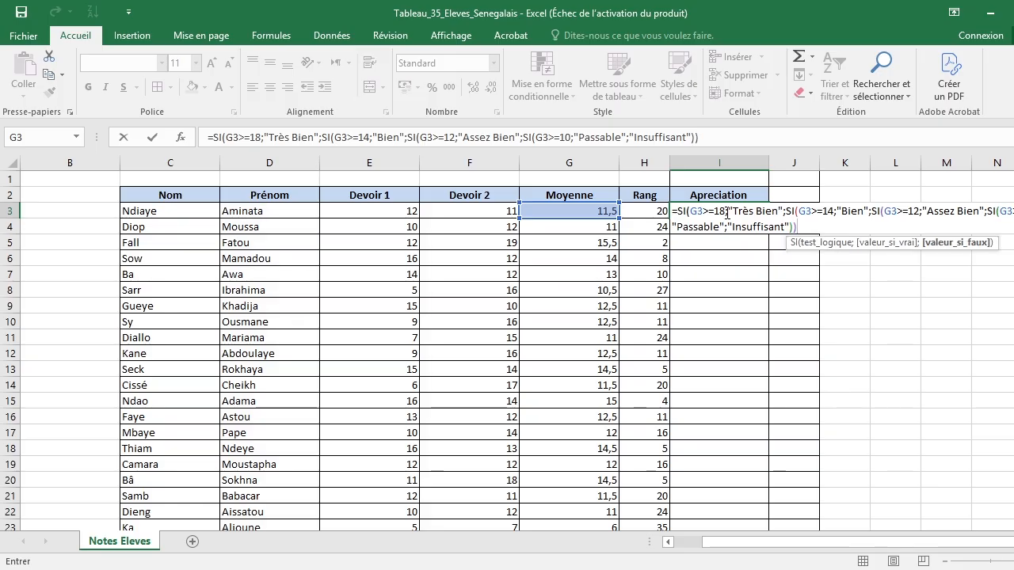
text())
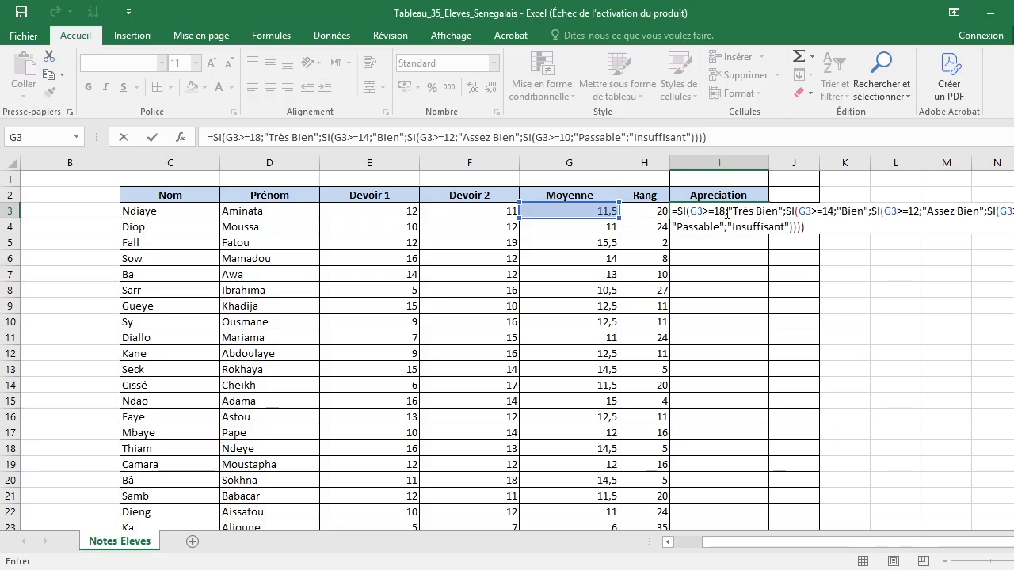
key(Return)
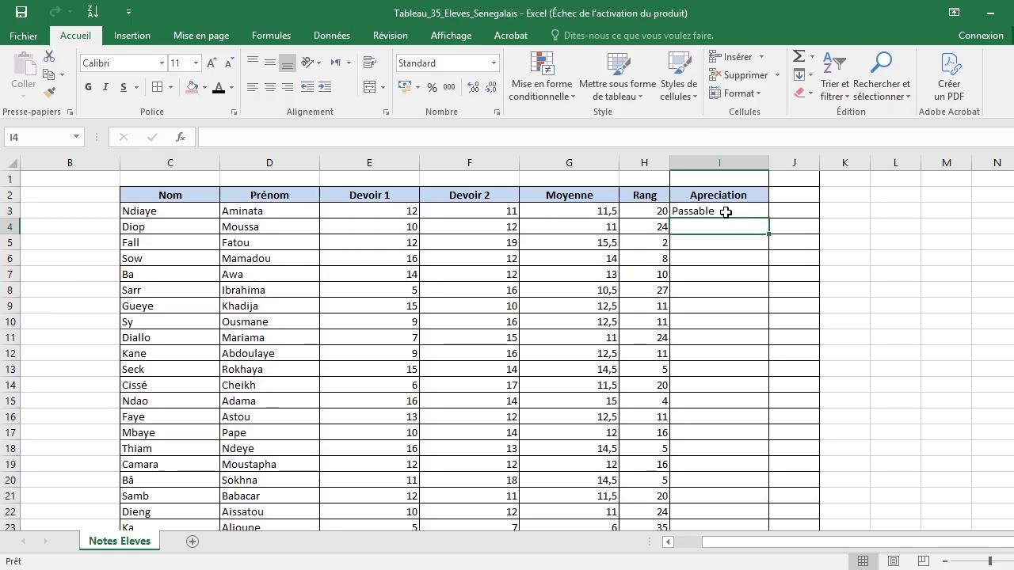
Step: Fill the Apreciation formula from I3 down to the last student in row 37
click(726, 212)
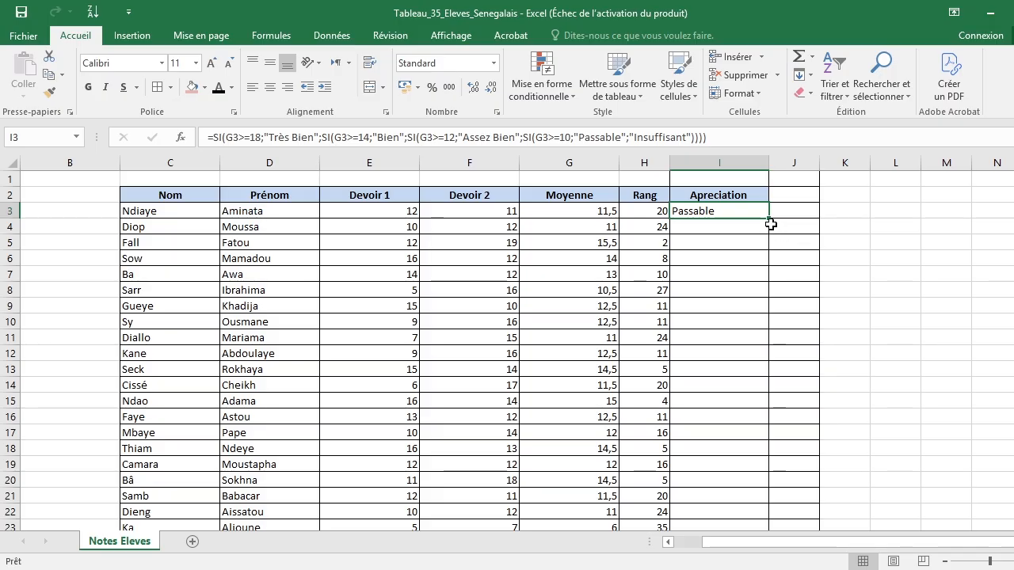
drag(770, 221, 782, 502)
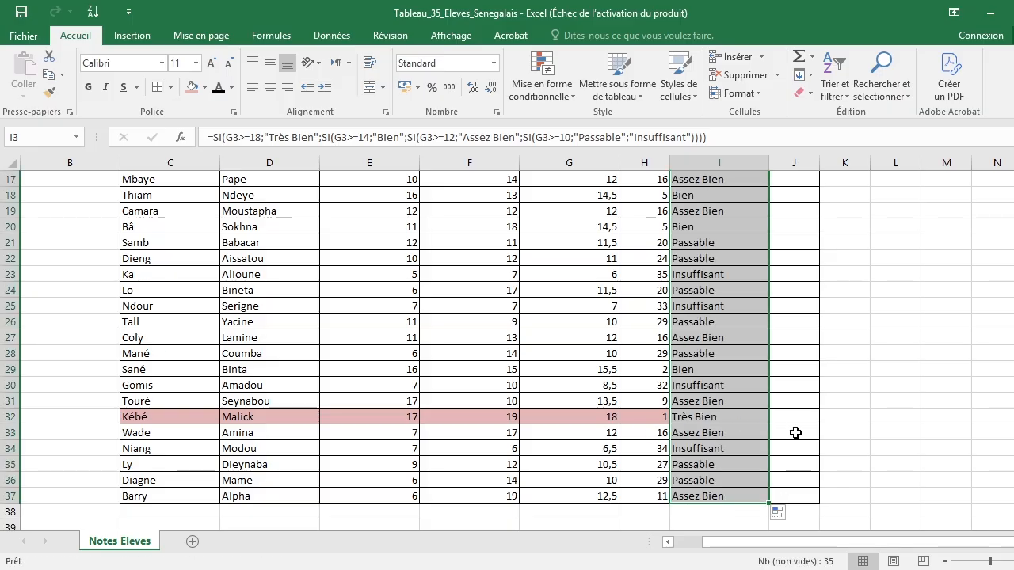
click(979, 413)
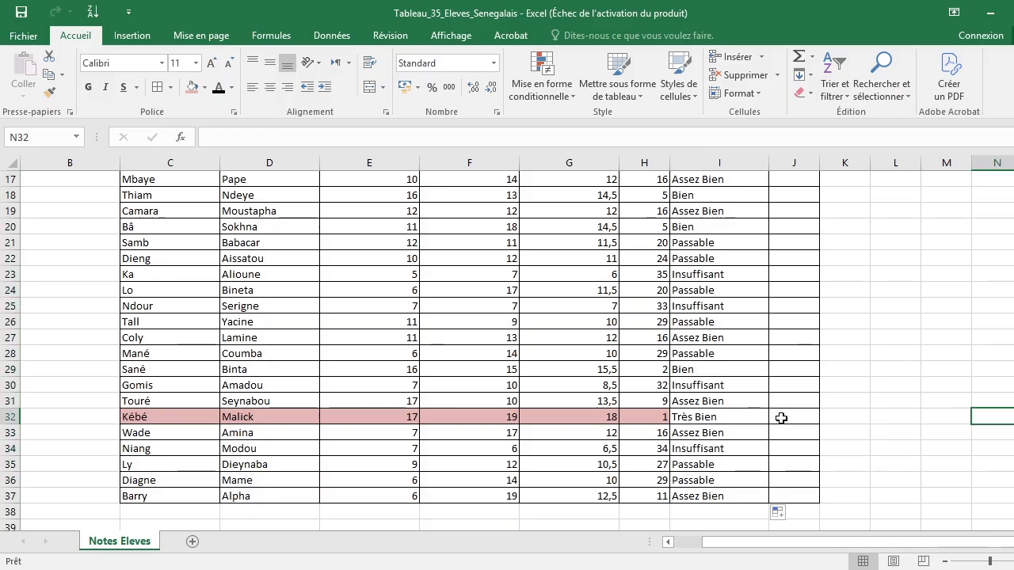
Step: Apply the light red fill to H32:J32 to extend the top student's row highlight, and return to the table's start
drag(781, 416, 656, 425)
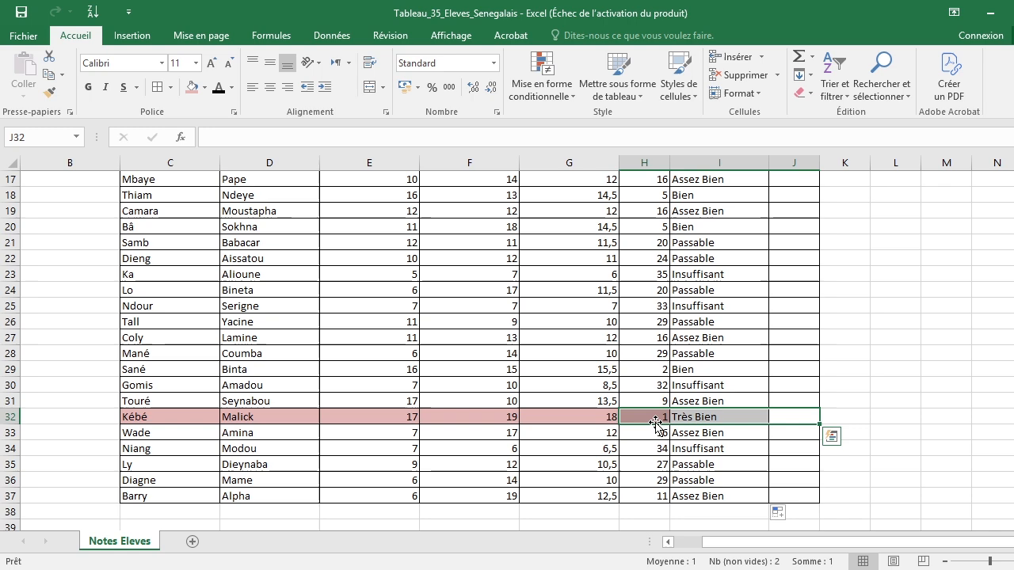
click(188, 88)
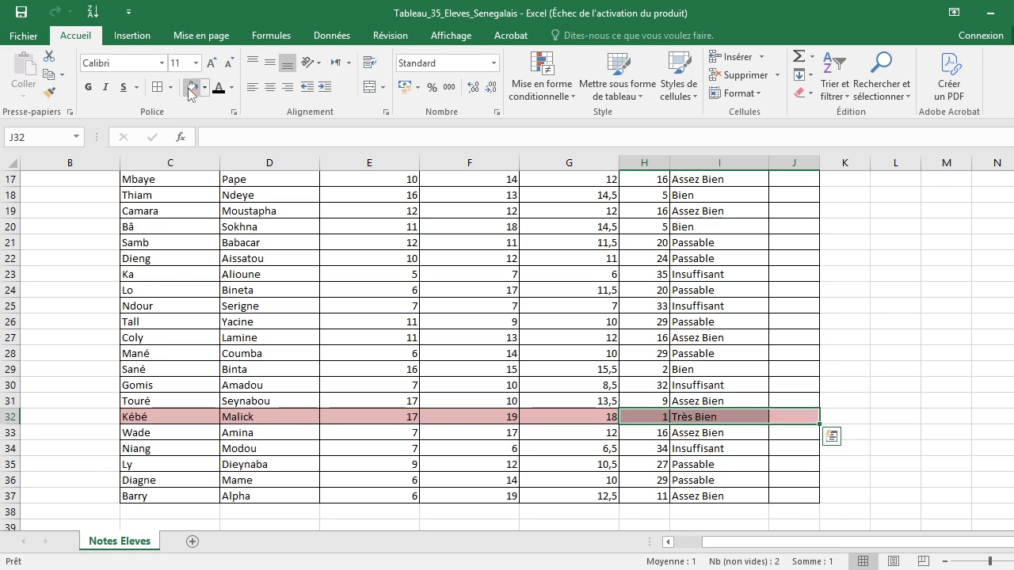
click(885, 367)
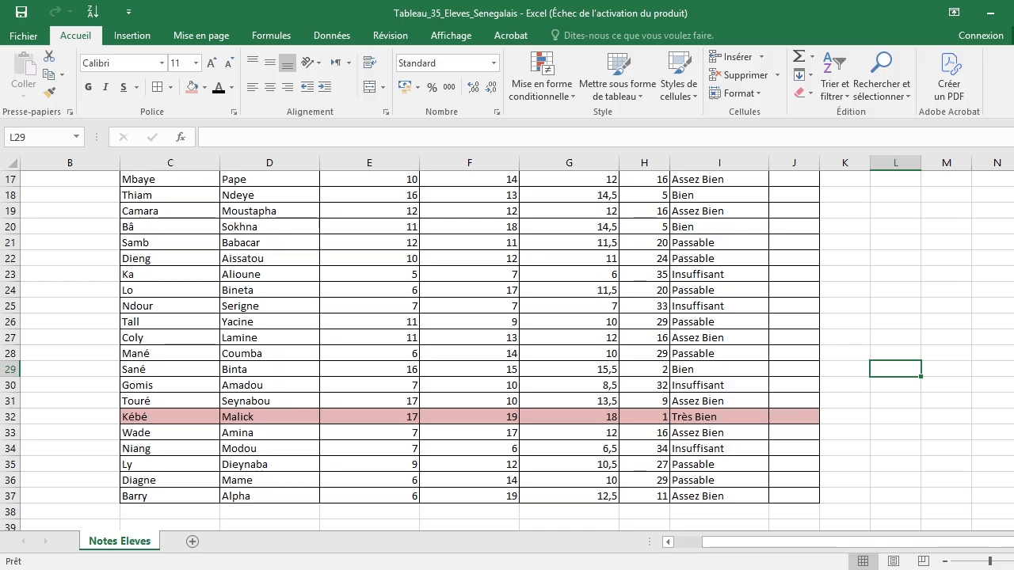
scroll(507, 348, up, 4)
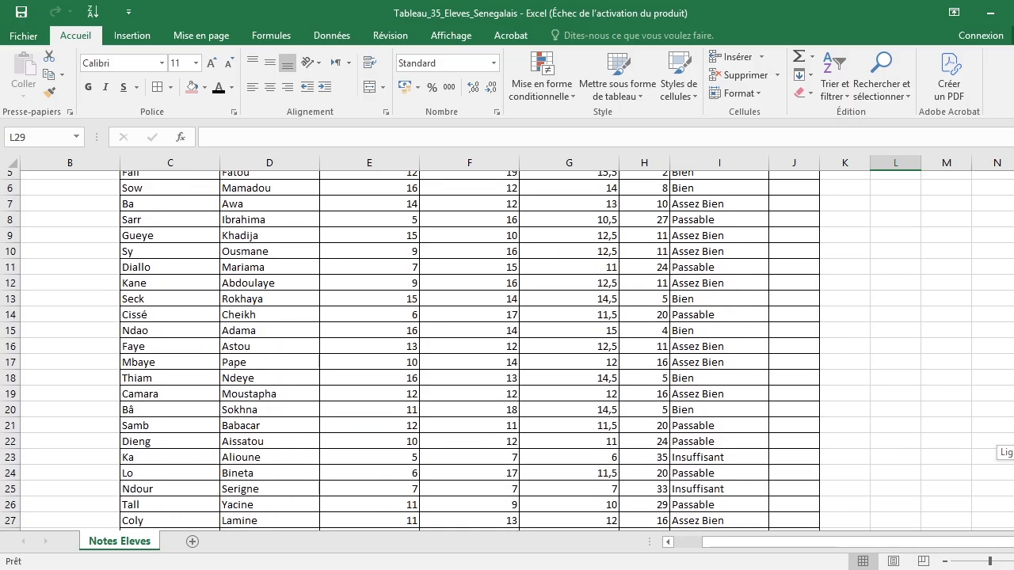
scroll(507, 349, up, 2)
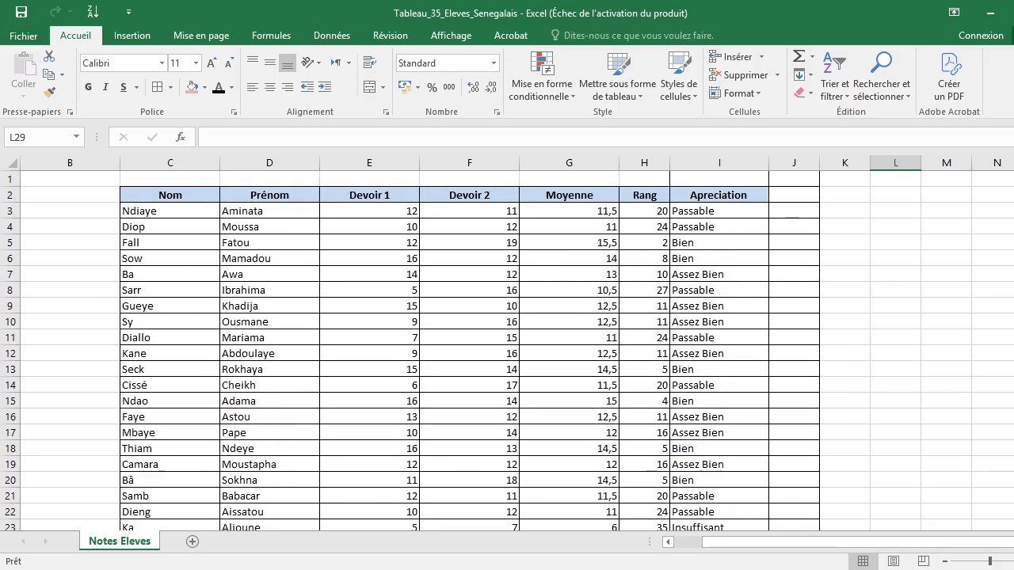